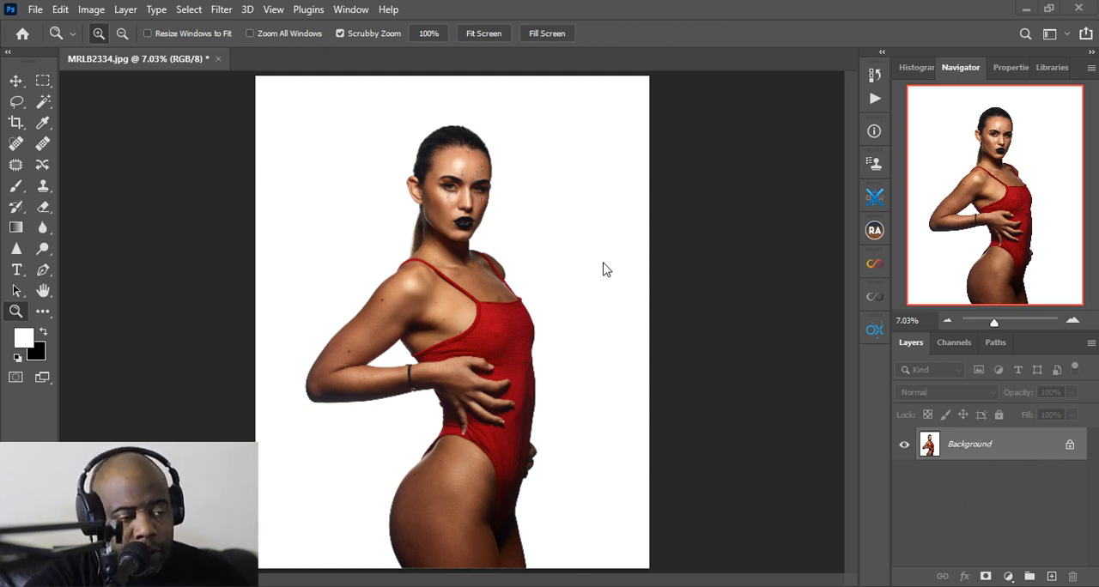
Compare the Red, Green and Blue channels of the portrait and duplicate the Blue channel
click(953, 342)
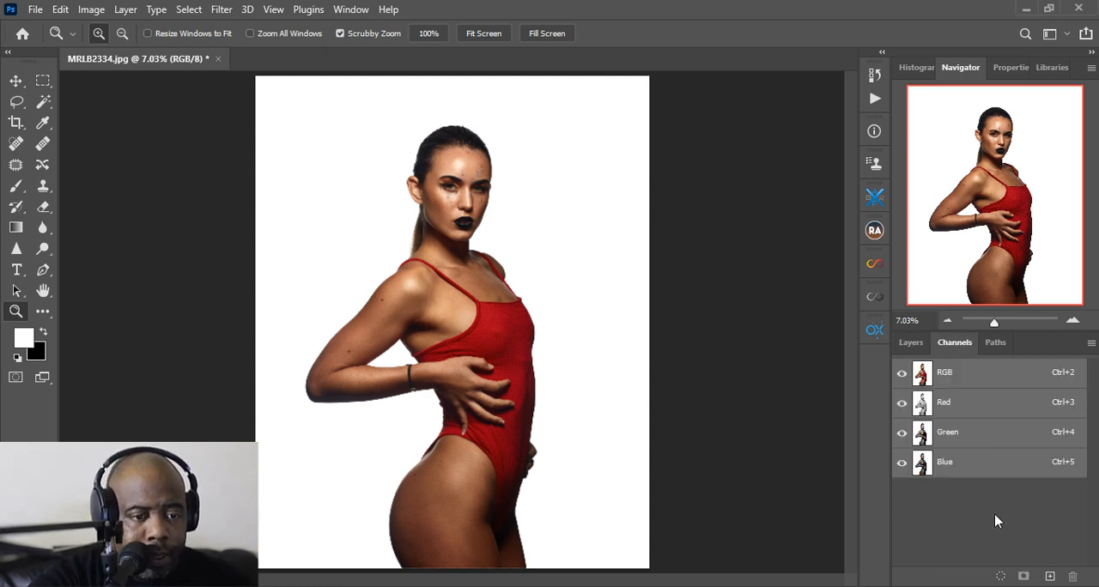
click(948, 438)
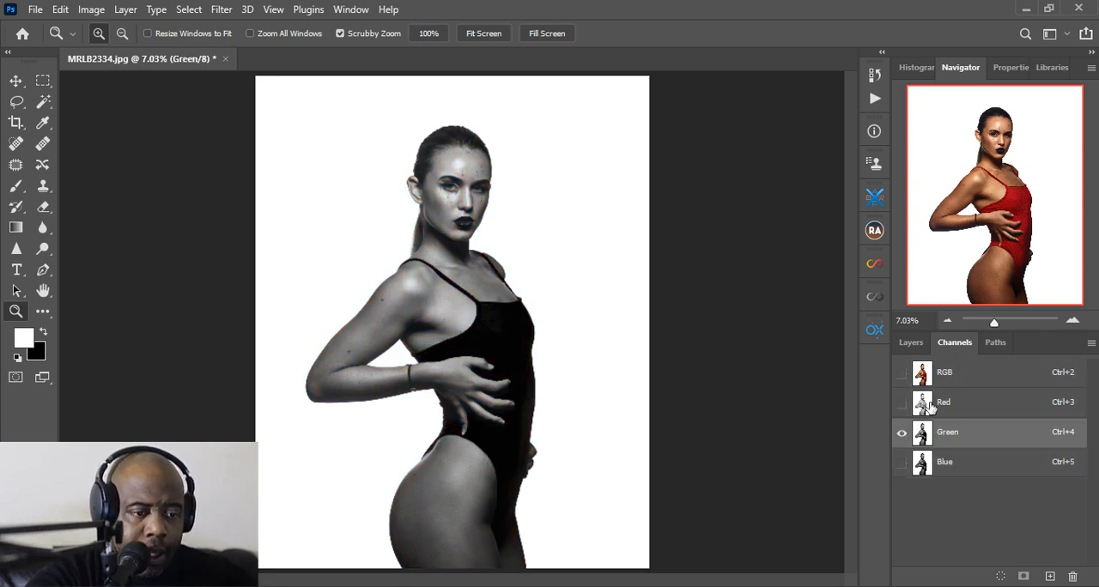
click(964, 401)
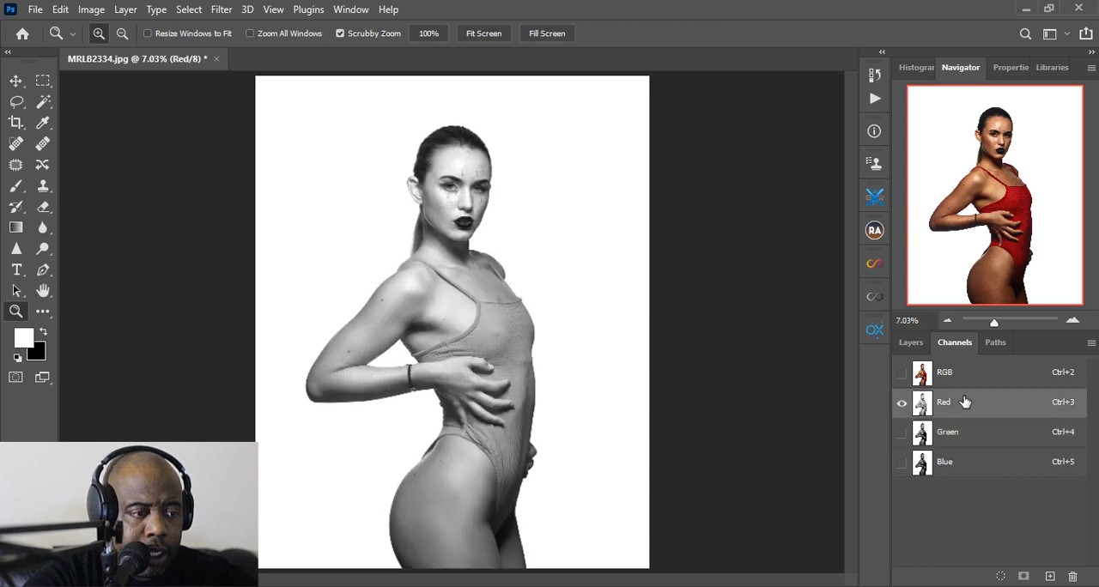
click(957, 462)
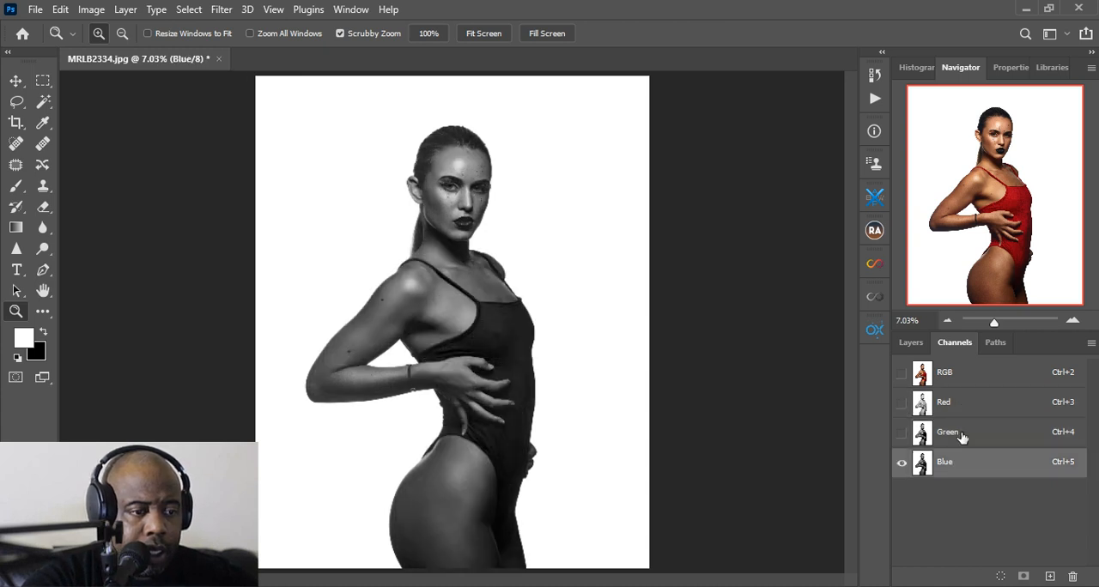
click(959, 436)
click(948, 464)
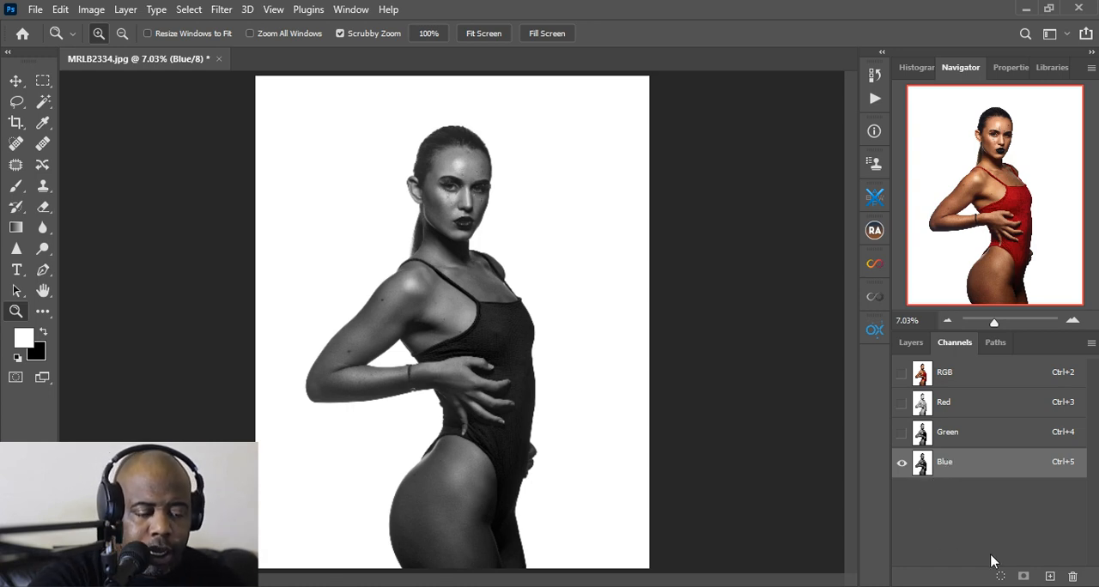
drag(946, 460, 1049, 580)
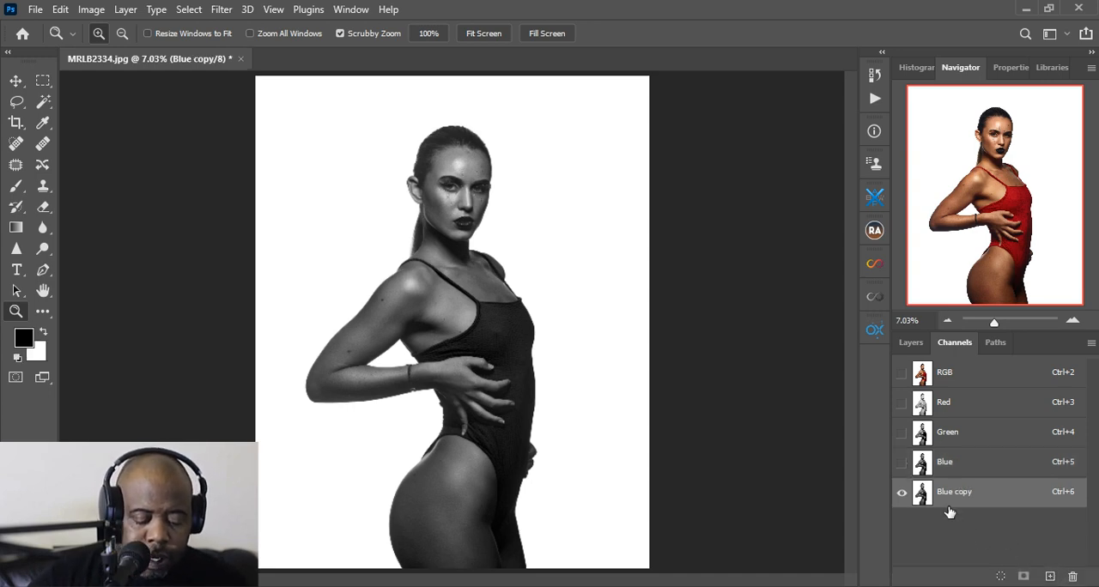
Apply Levels to the Blue copy channel with a black input level of 219, turning the woman into a black silhouette
key(ctrl+l)
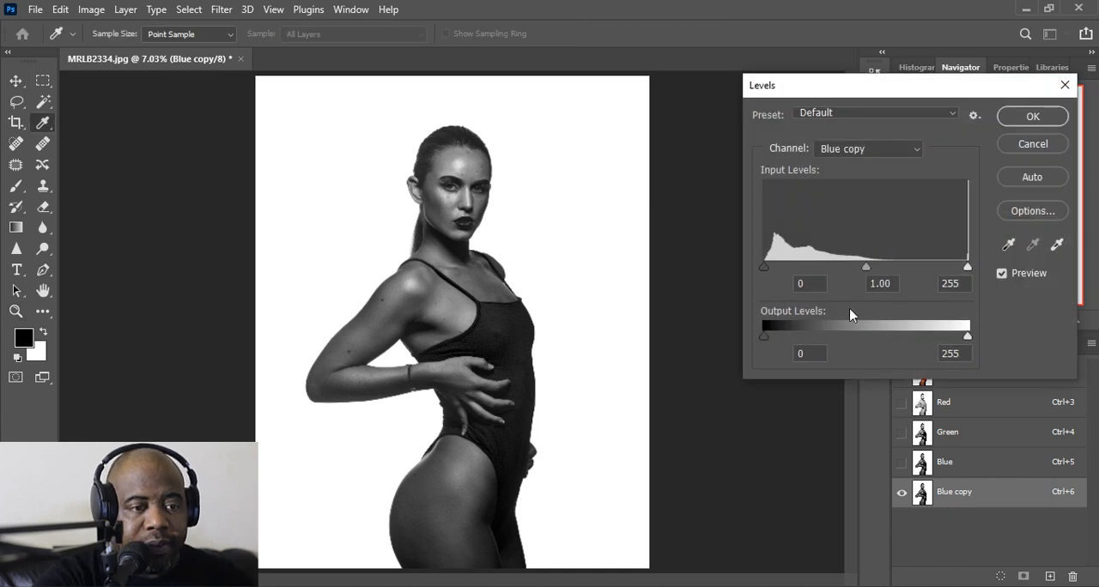
drag(764, 269, 939, 278)
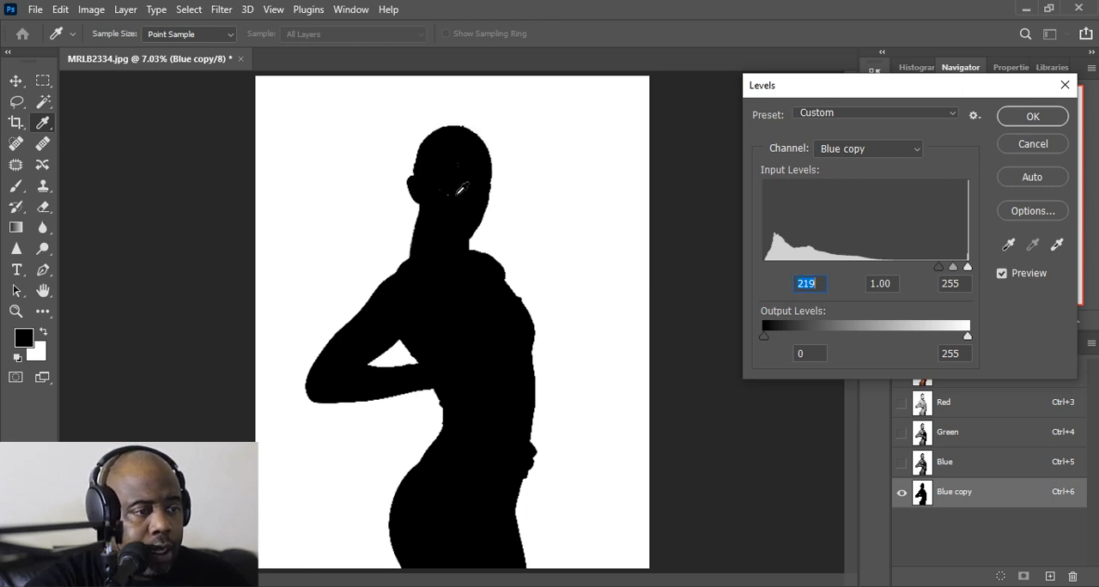
click(1016, 122)
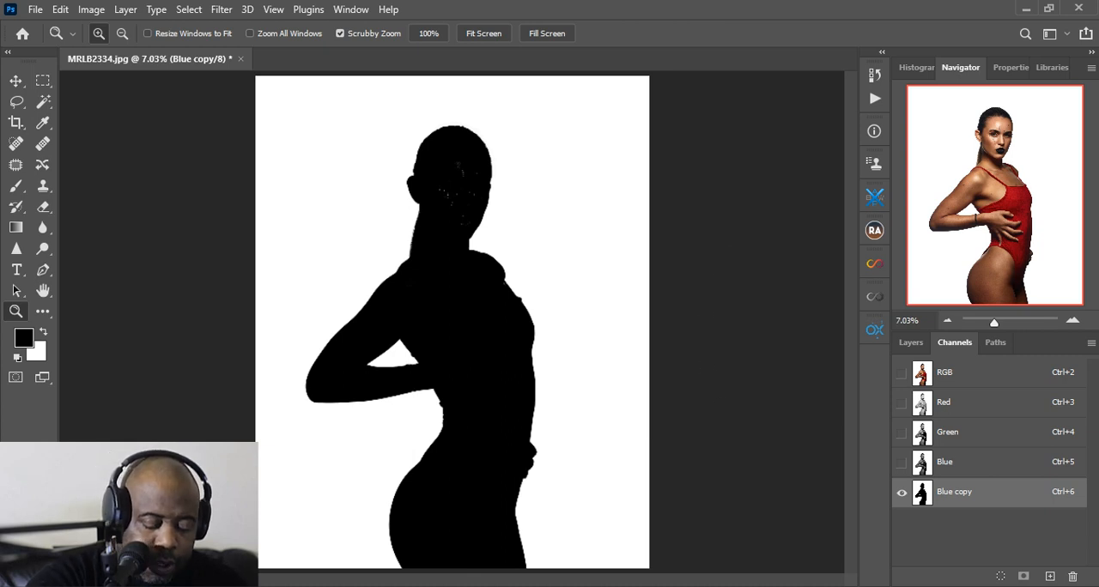
Load the Blue copy channel as a selection and duplicate the Background layer
ctrl+click(965, 496)
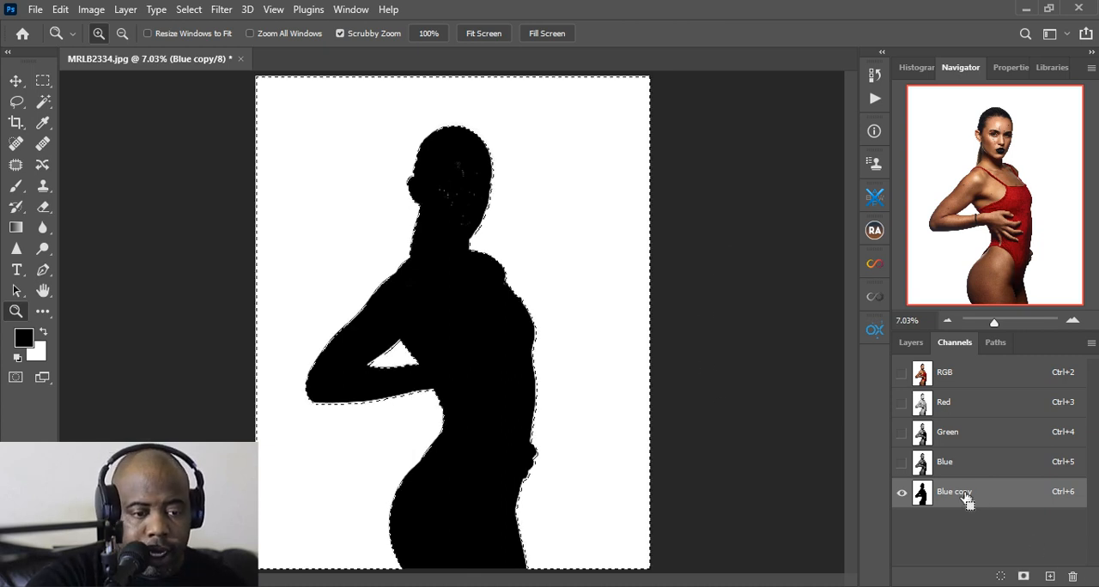
click(917, 343)
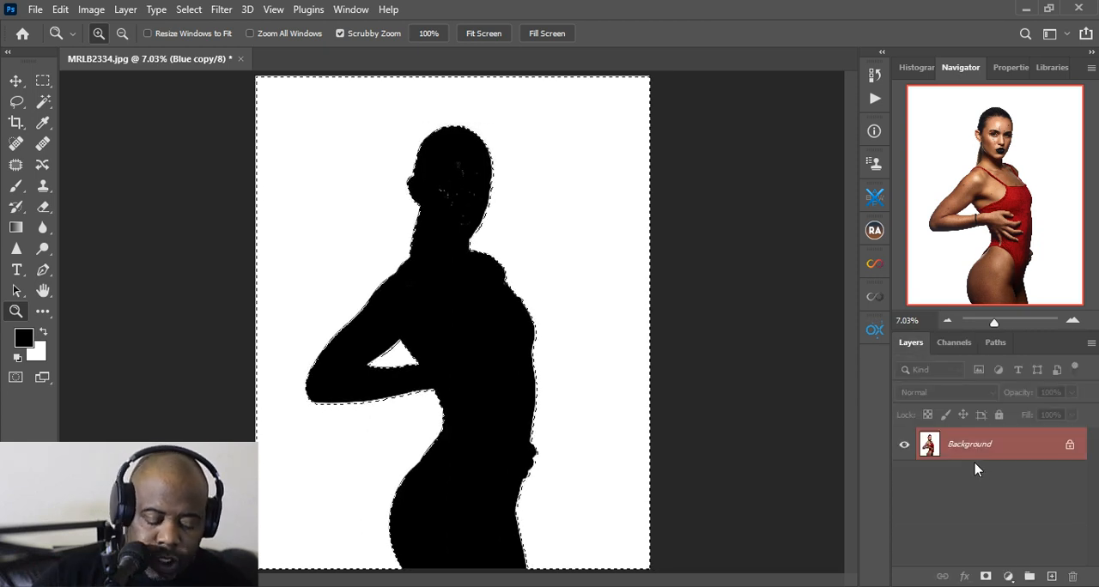
key(ctrl+j)
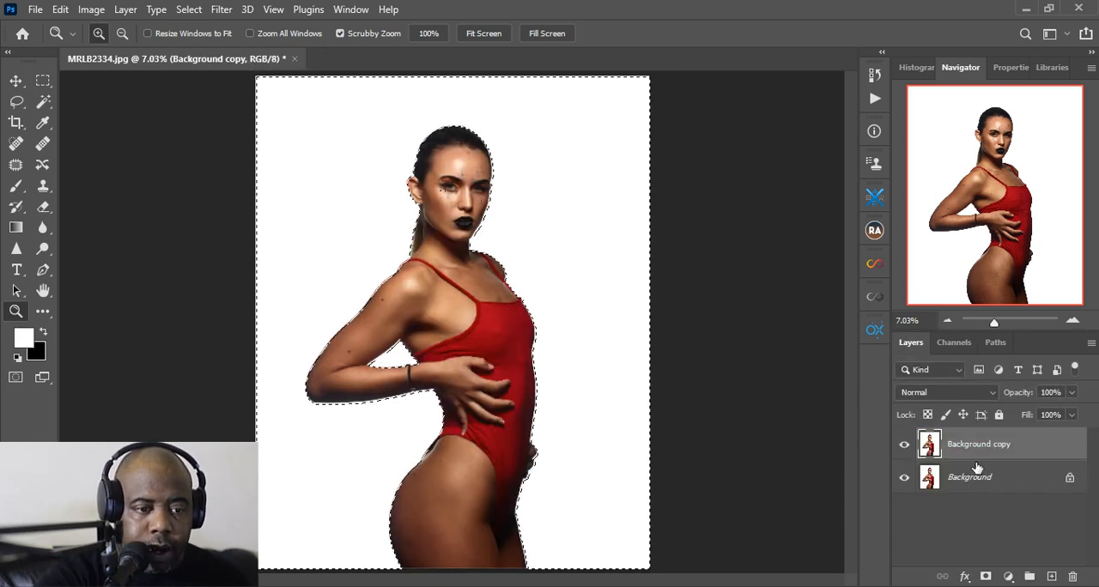
Add a layer mask to Background copy from the selection, inverting it to isolate the woman with the original Background layer hidden
click(986, 577)
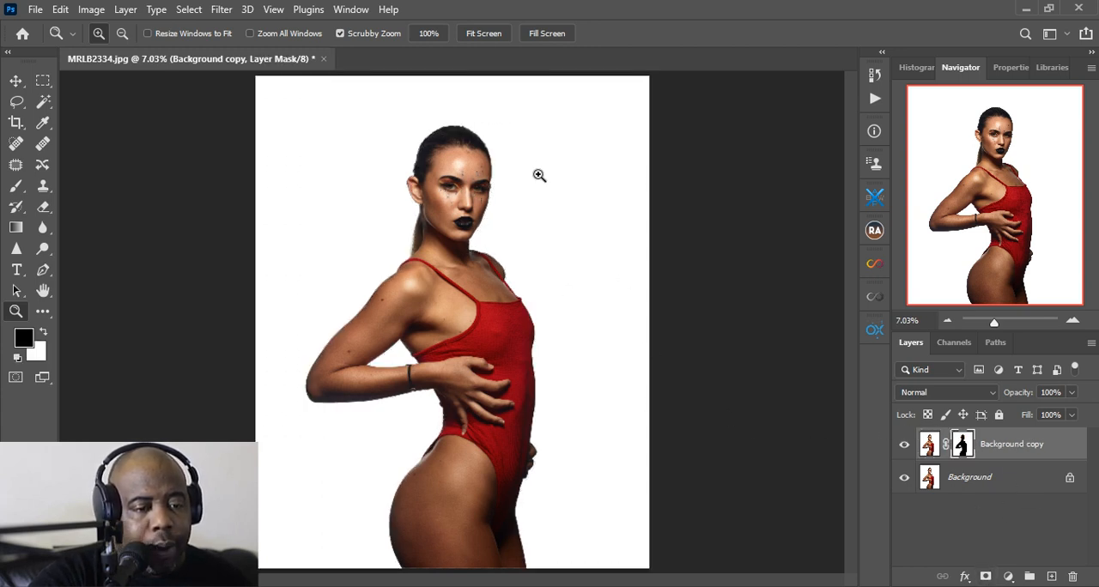
click(903, 477)
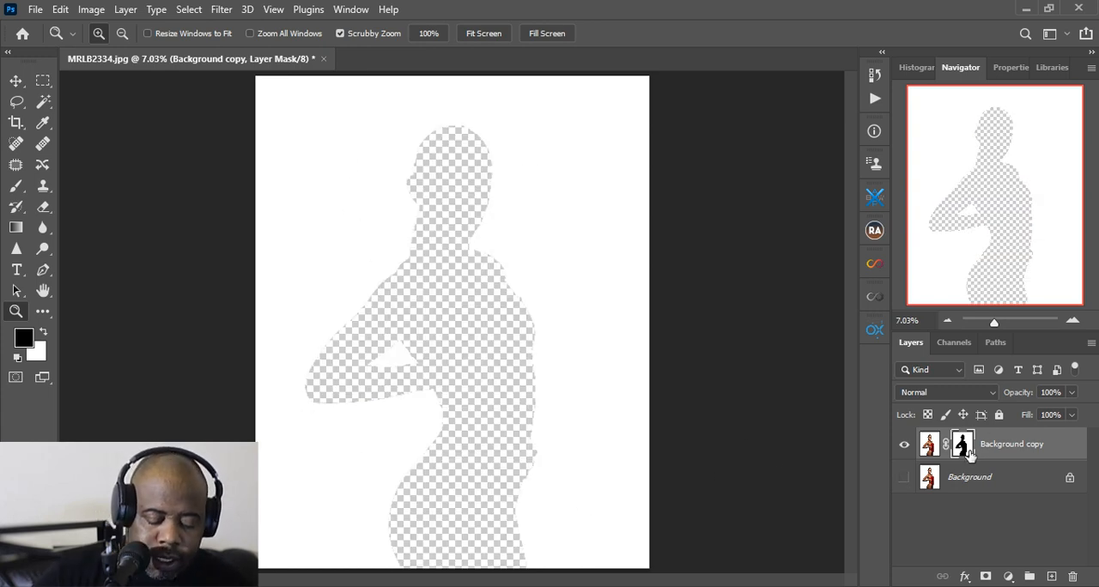
key(ctrl+i)
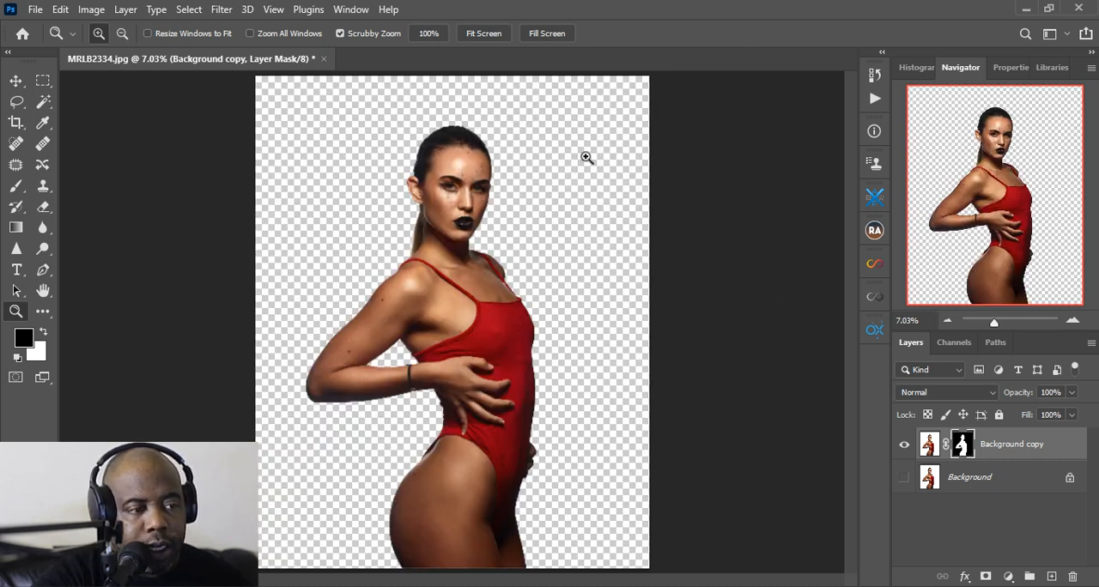
Add a Solid Color fill layer directly above the Background layer, trying several shades and settling on red ca1313
click(1008, 491)
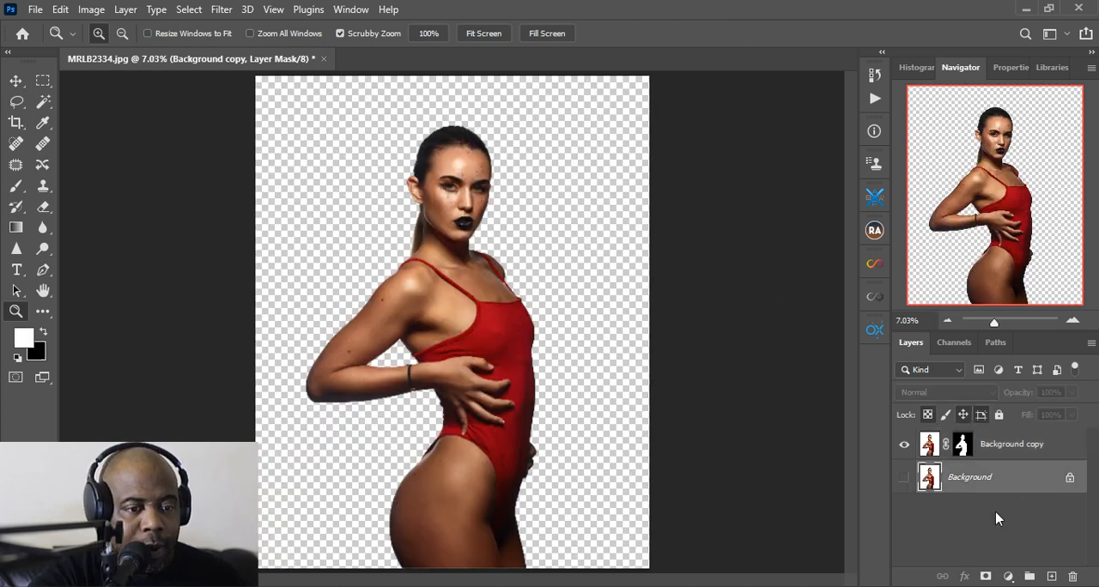
click(1009, 576)
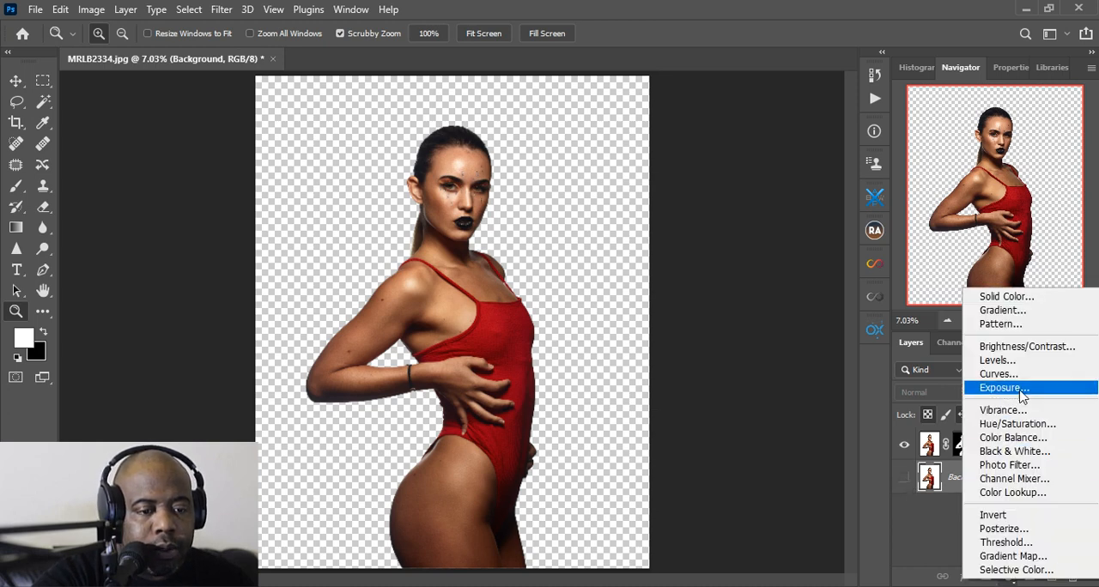
click(1005, 296)
text(ff0000)
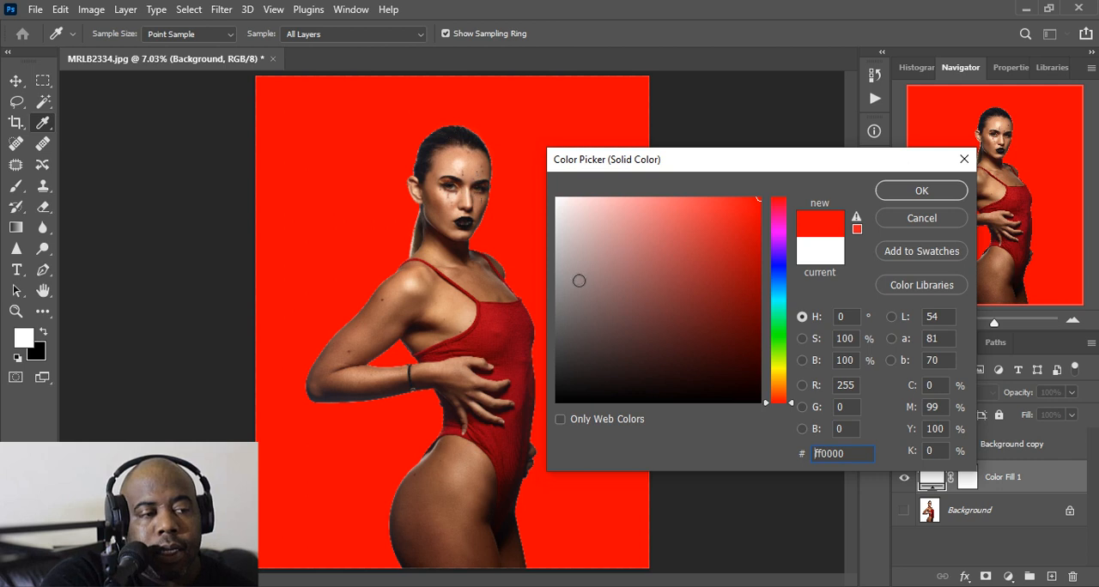
key(ctrl+v)
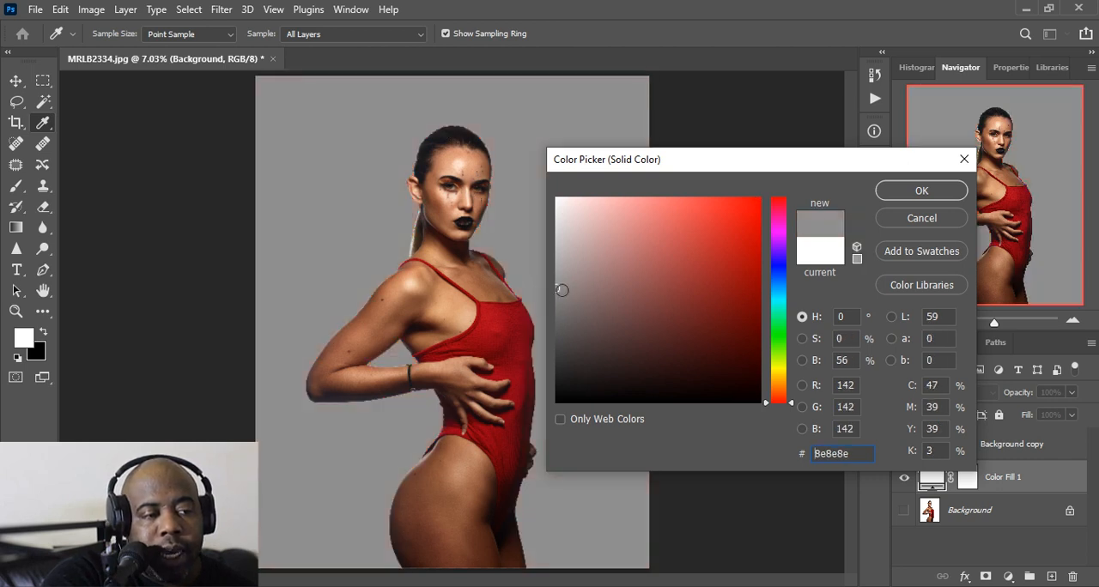
mouse_move(560, 288)
mouse_down()
mouse_move(559, 305)
mouse_move(572, 288)
mouse_move(721, 290)
mouse_move(706, 293)
mouse_up()
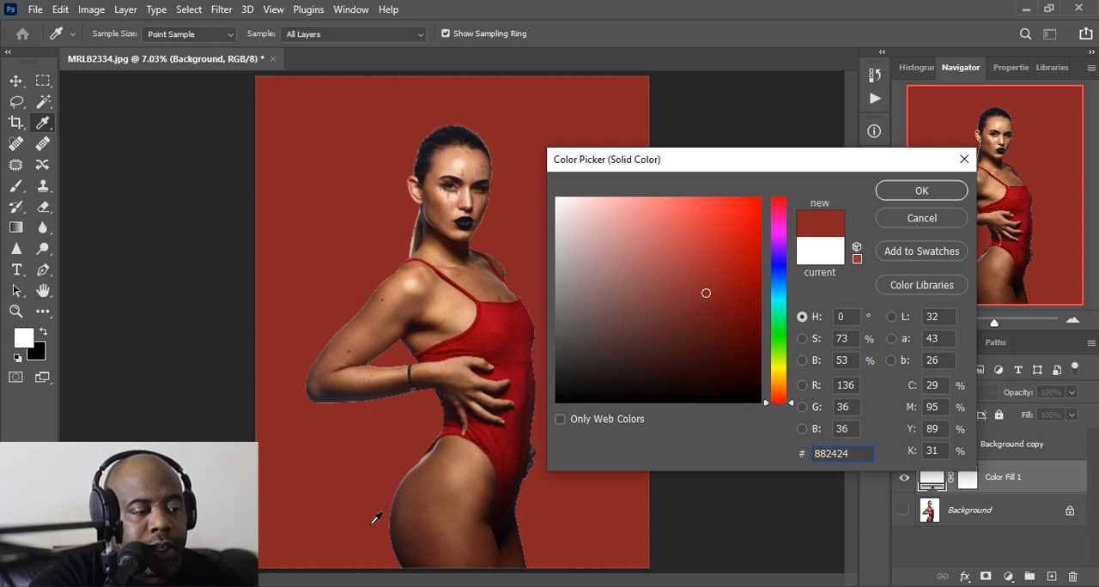
mouse_move(582, 225)
mouse_down()
mouse_move(576, 238)
mouse_move(556, 238)
mouse_up()
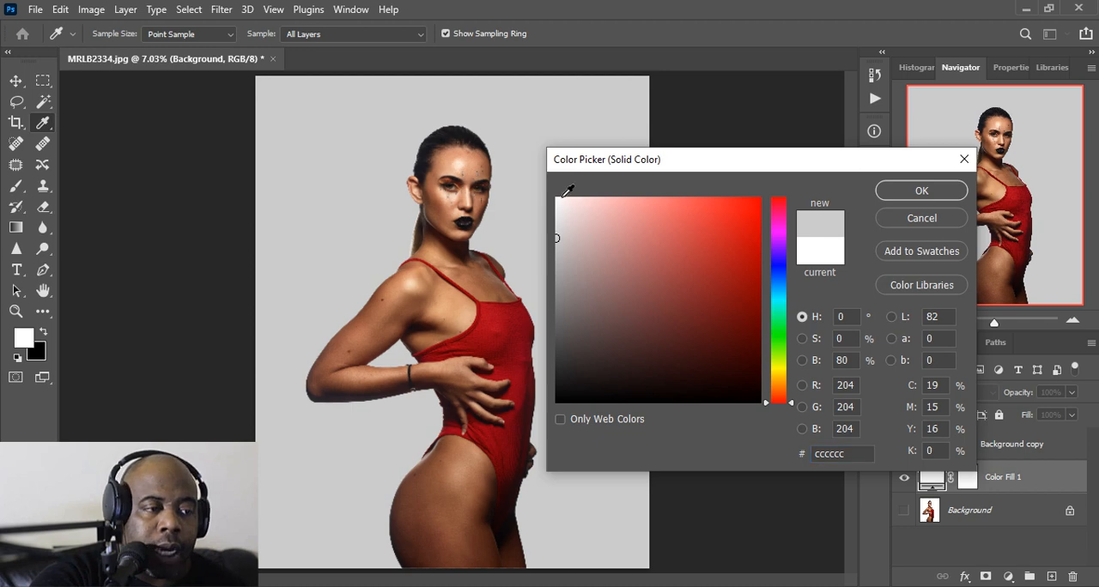
mouse_move(566, 215)
mouse_down()
mouse_move(551, 185)
mouse_move(596, 197)
mouse_move(564, 198)
mouse_move(694, 194)
mouse_move(725, 239)
mouse_move(683, 212)
mouse_move(753, 237)
mouse_move(741, 239)
mouse_up()
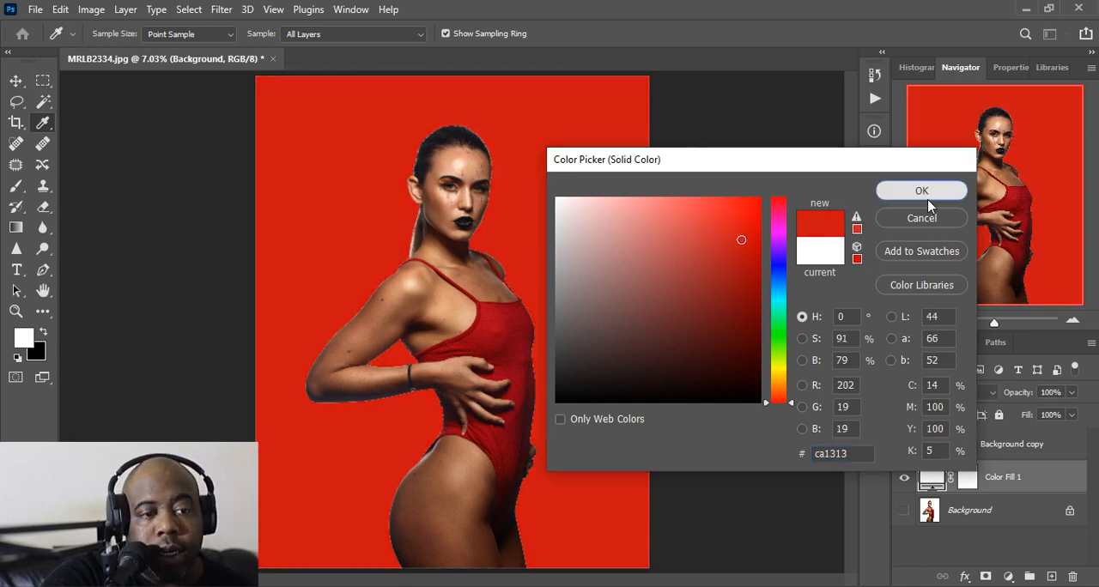
click(926, 196)
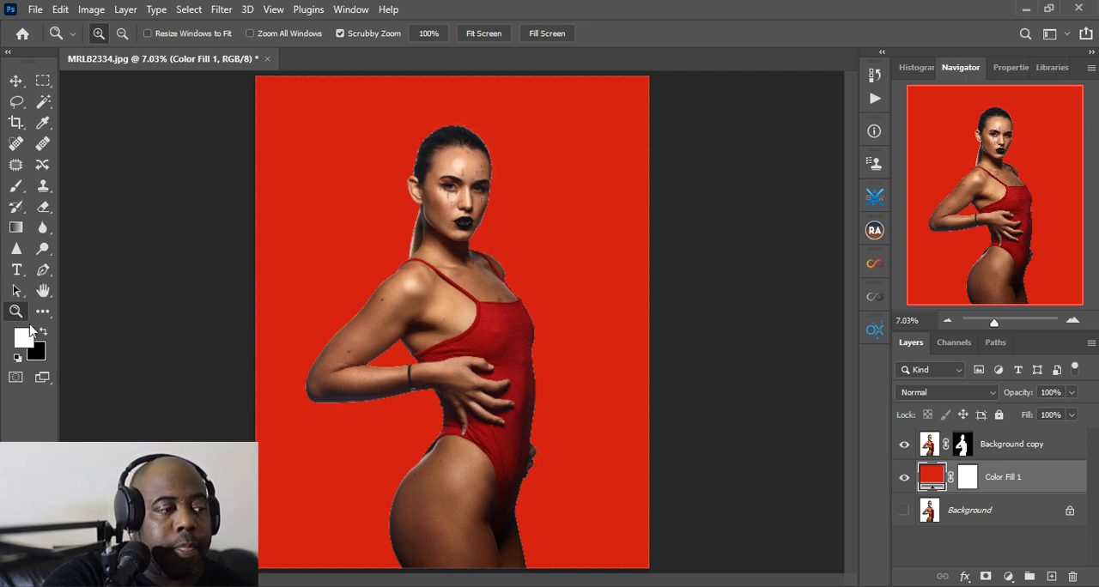
Check the cutout's edge along the swimsuit and rear hand, and recolor the fill layer to light pink ff9c9c
drag(487, 463, 544, 458)
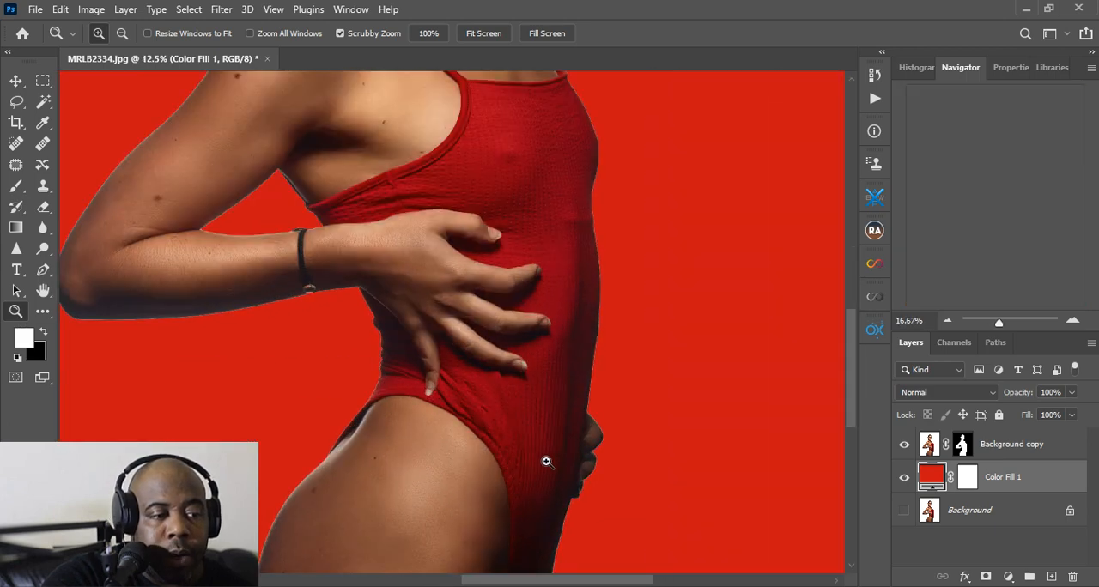
click(590, 385)
click(591, 385)
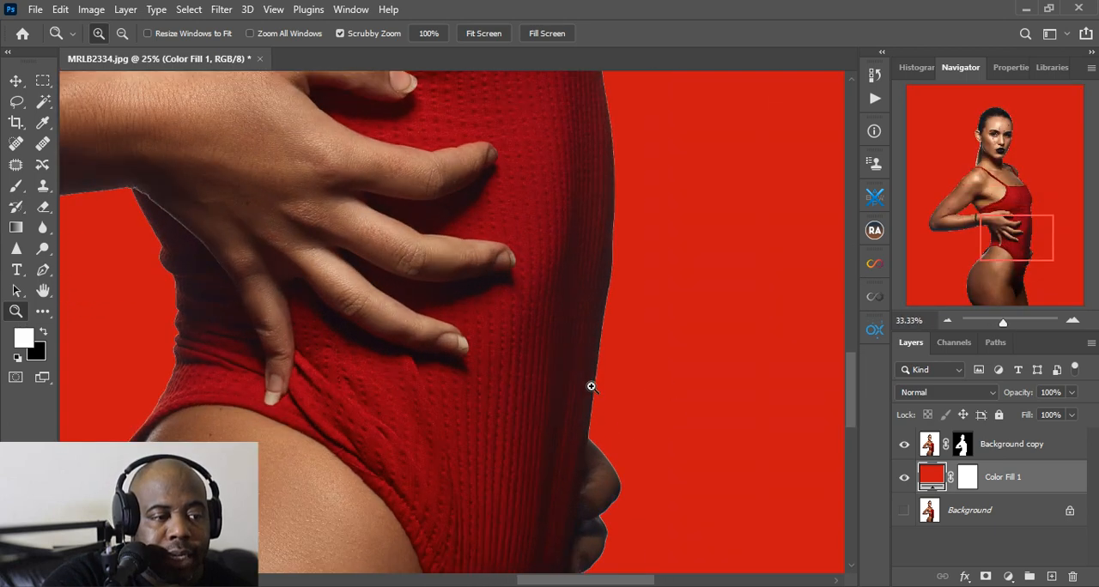
click(591, 385)
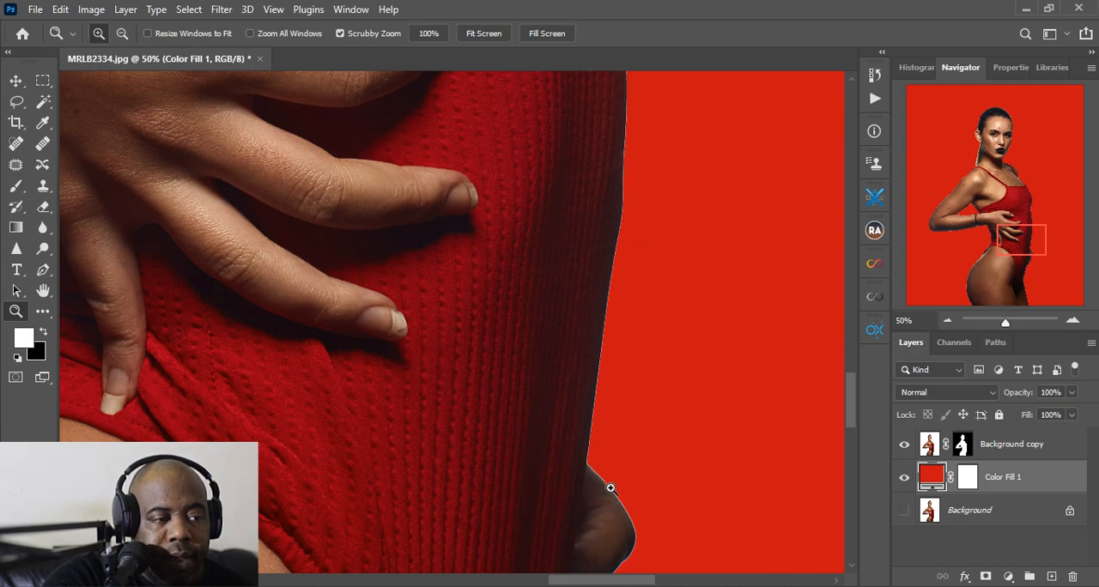
click(486, 34)
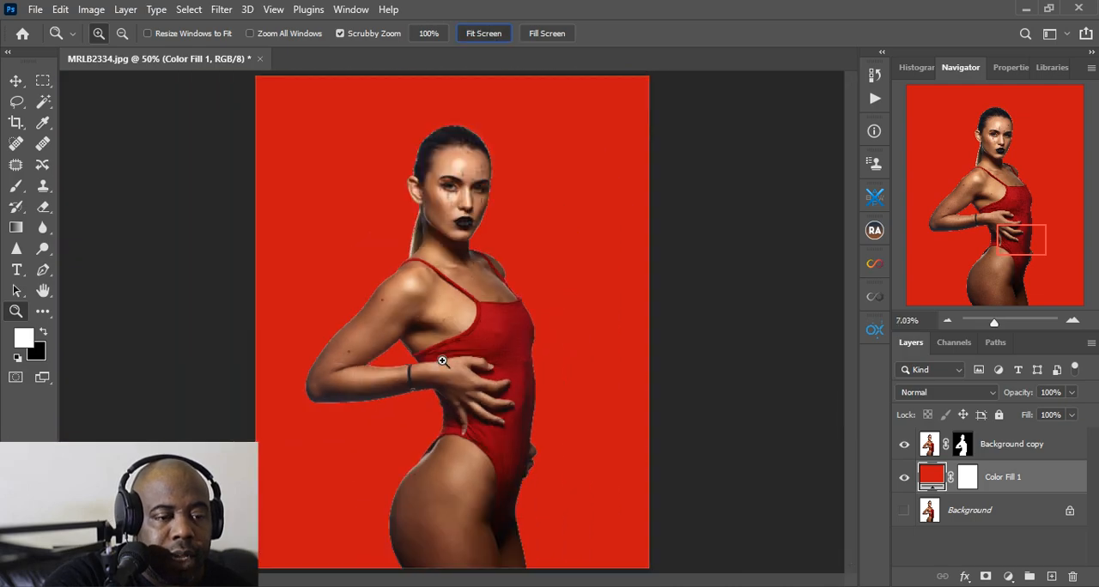
double_click(931, 485)
click(627, 229)
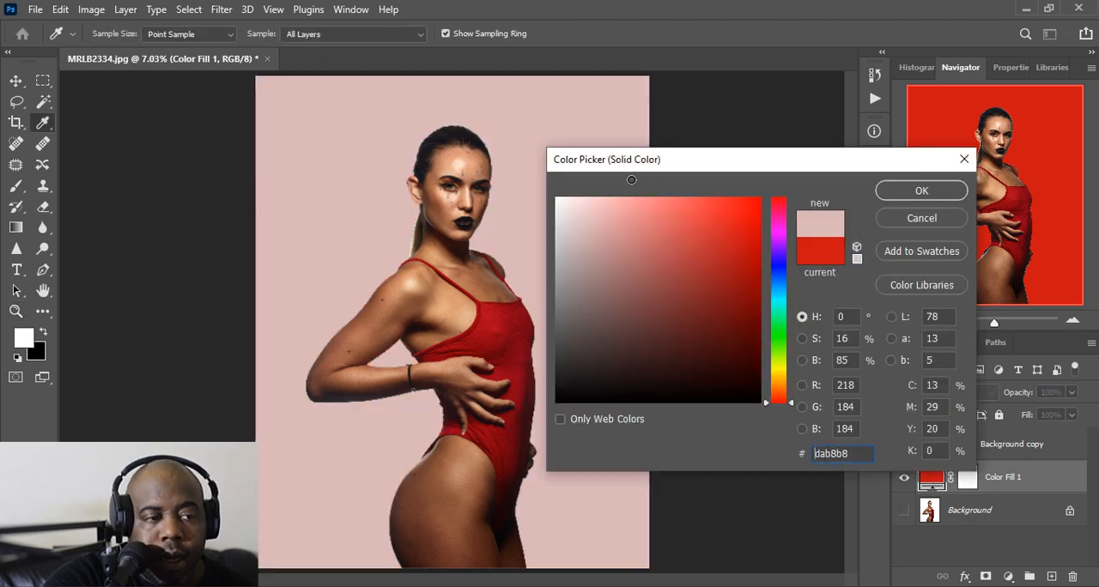
mouse_move(631, 197)
mouse_down()
mouse_move(605, 210)
mouse_move(584, 245)
mouse_move(597, 249)
mouse_move(558, 202)
mouse_move(627, 195)
mouse_up()
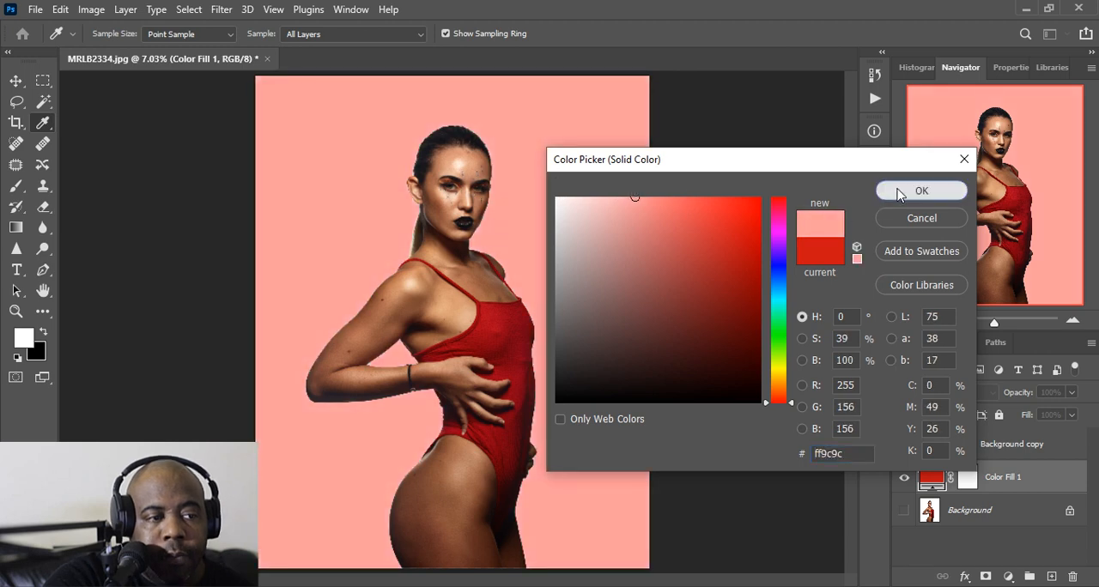
click(901, 189)
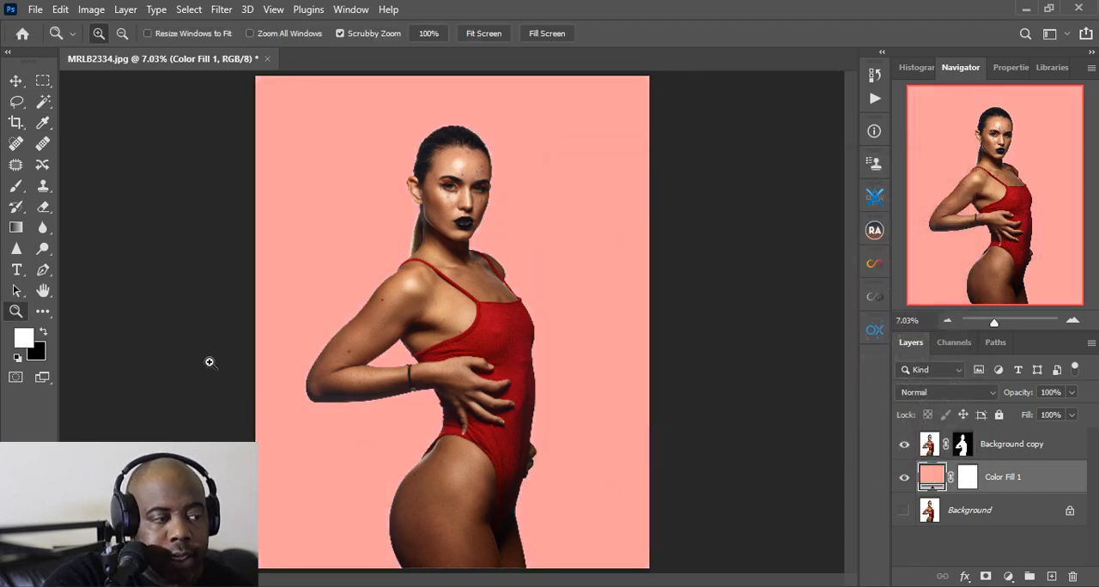
Target the Background copy's layer mask near the ponytail and set up the Brush with size 150 and 5% flow
click(424, 221)
click(406, 223)
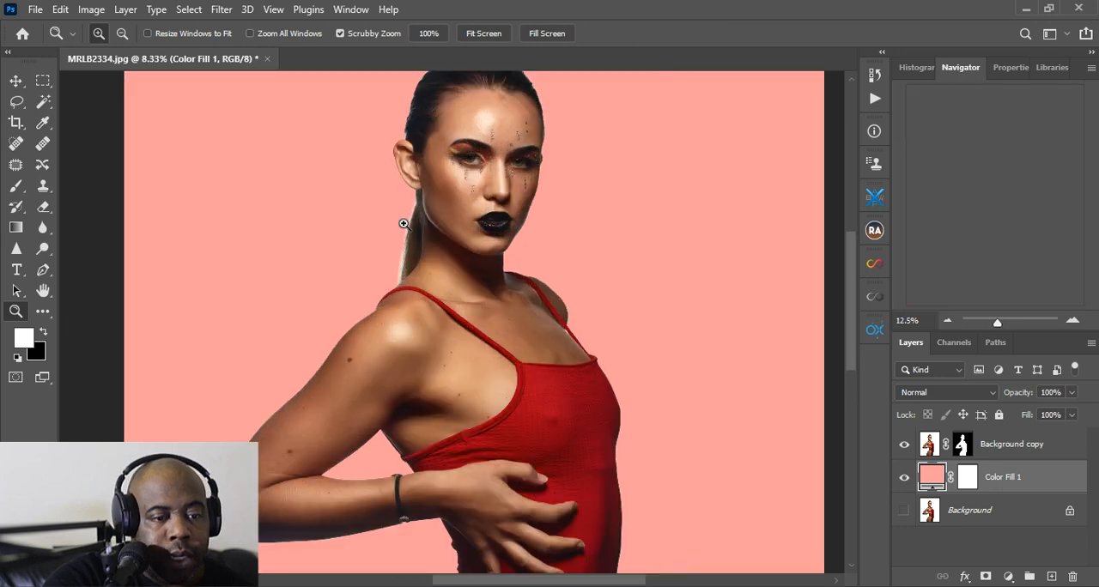
click(404, 223)
click(404, 224)
click(961, 450)
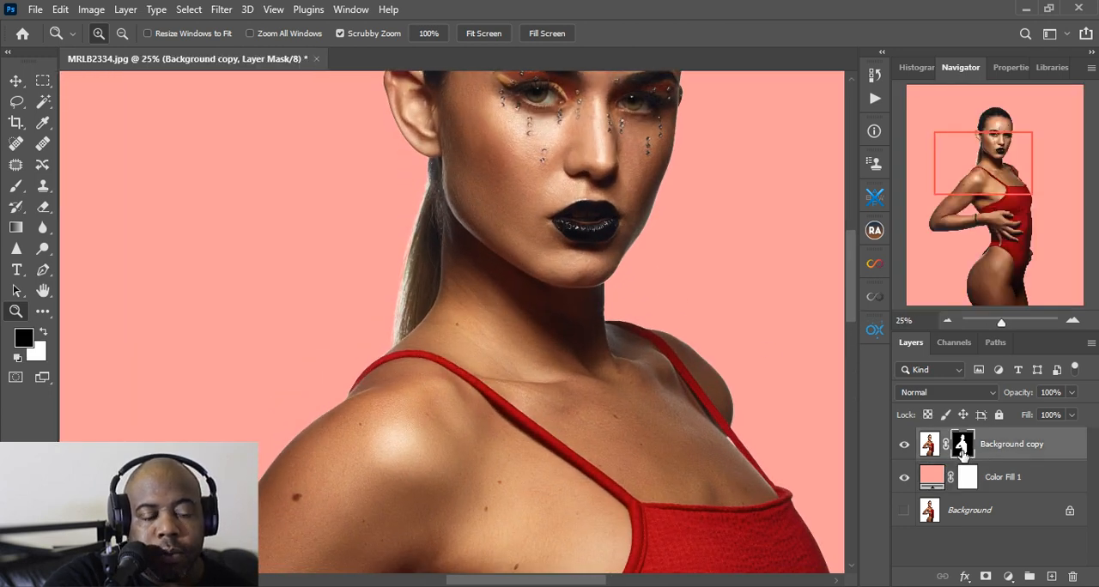
click(18, 185)
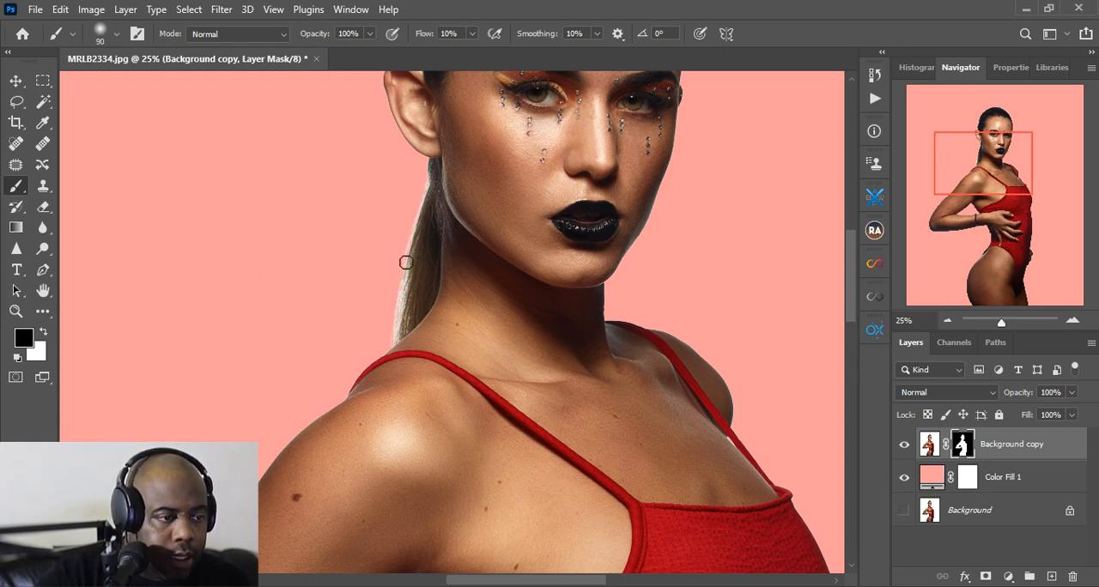
key(bracketright)
key(bracketright)
key(bracketright)
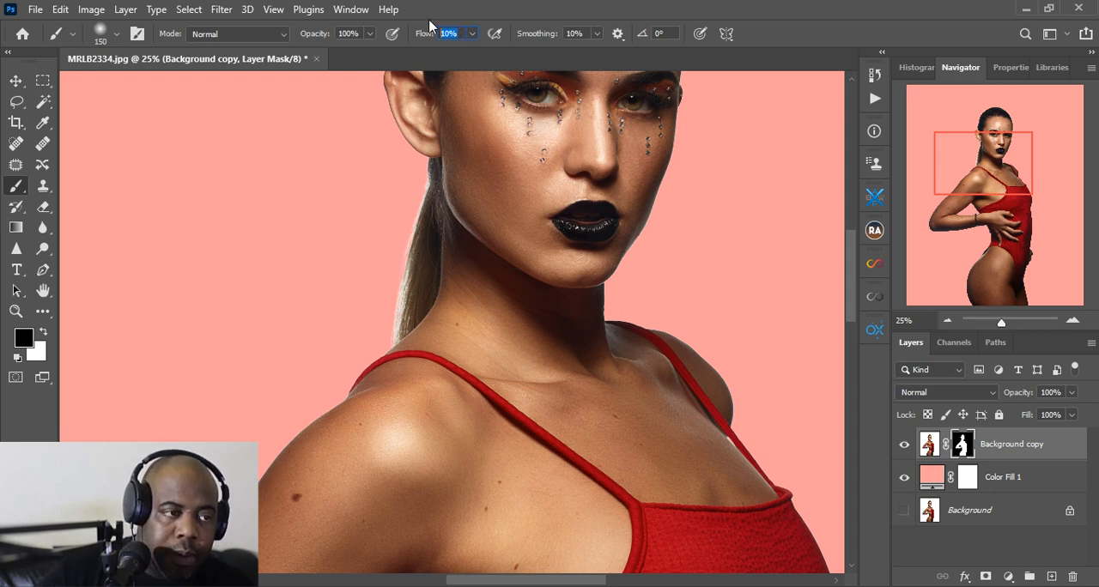
text(5)
key(Return)
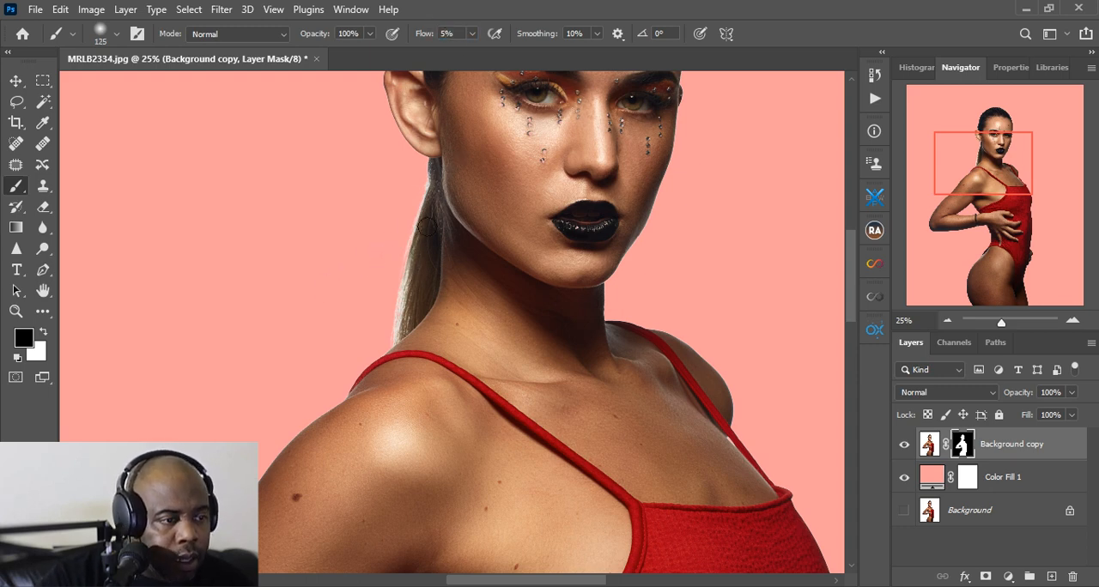
Brush the layer mask lightly along the ponytail's outer edge, reducing the brush to size 90, and swap the foreground color to white
key(bracketleft)
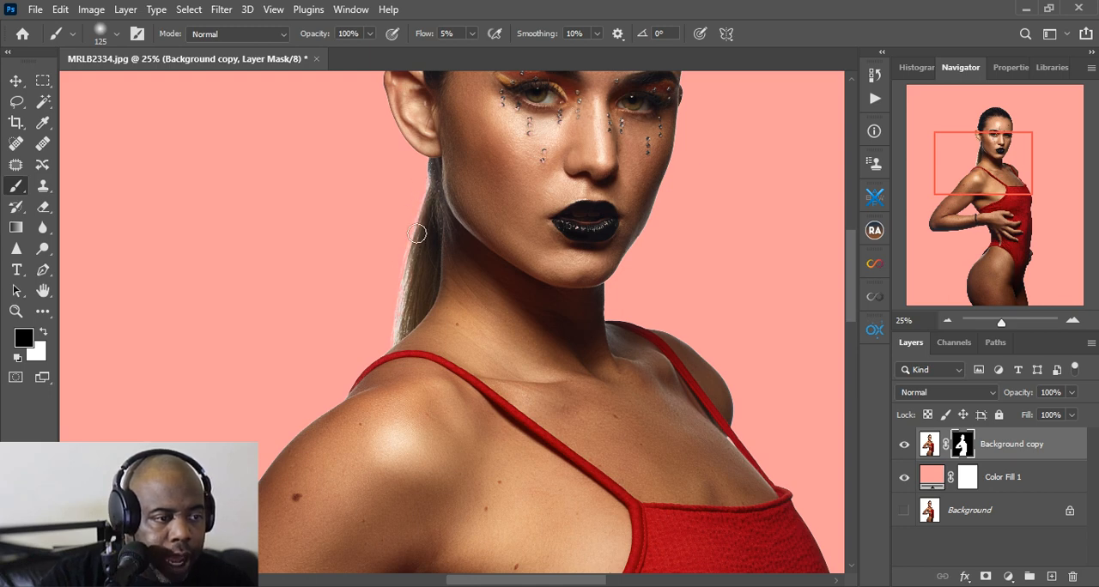
key(bracketleft)
key(bracketleft)
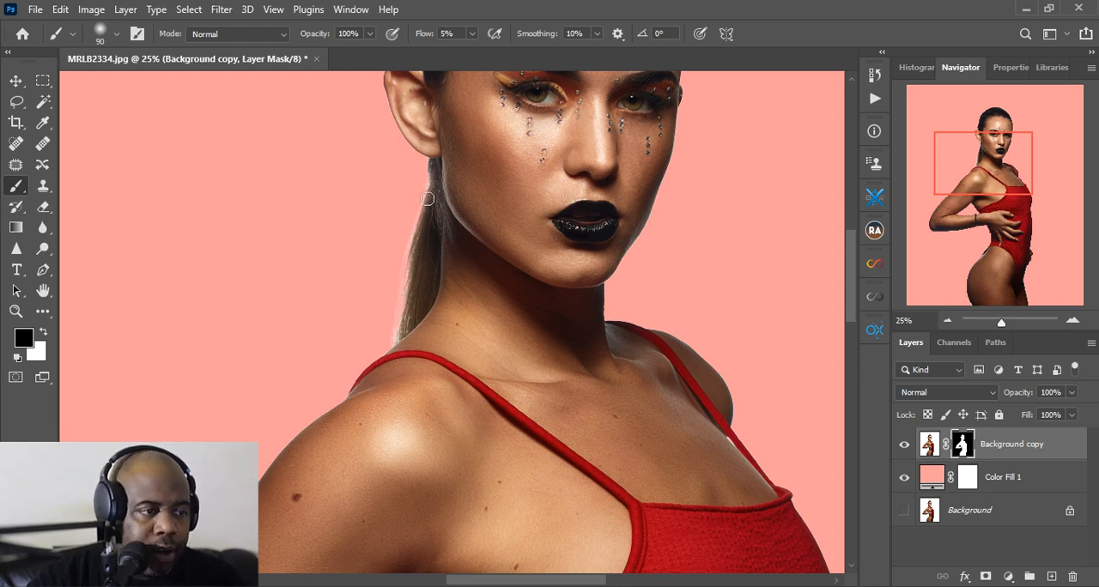
key(x)
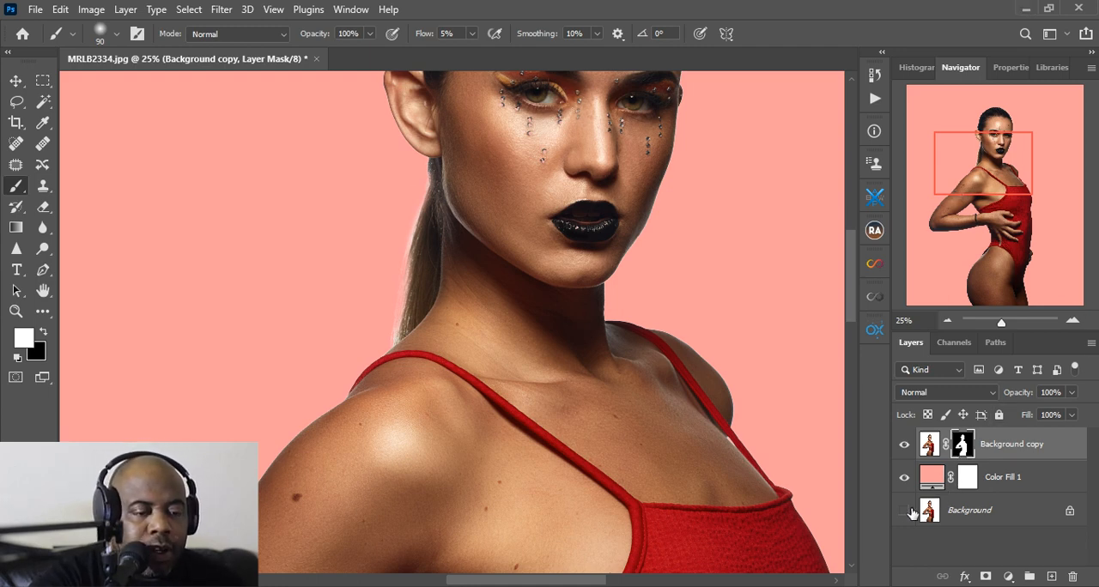
Show the original Background layer and delete both the Color Fill 1 layer and the masked Background copy
click(1002, 493)
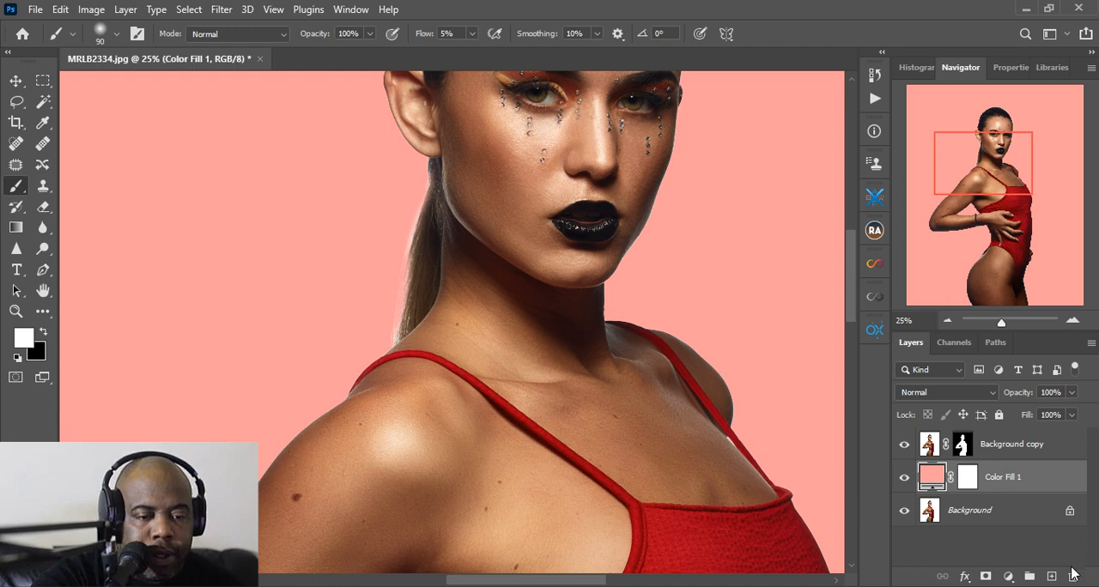
key(Delete)
click(1021, 448)
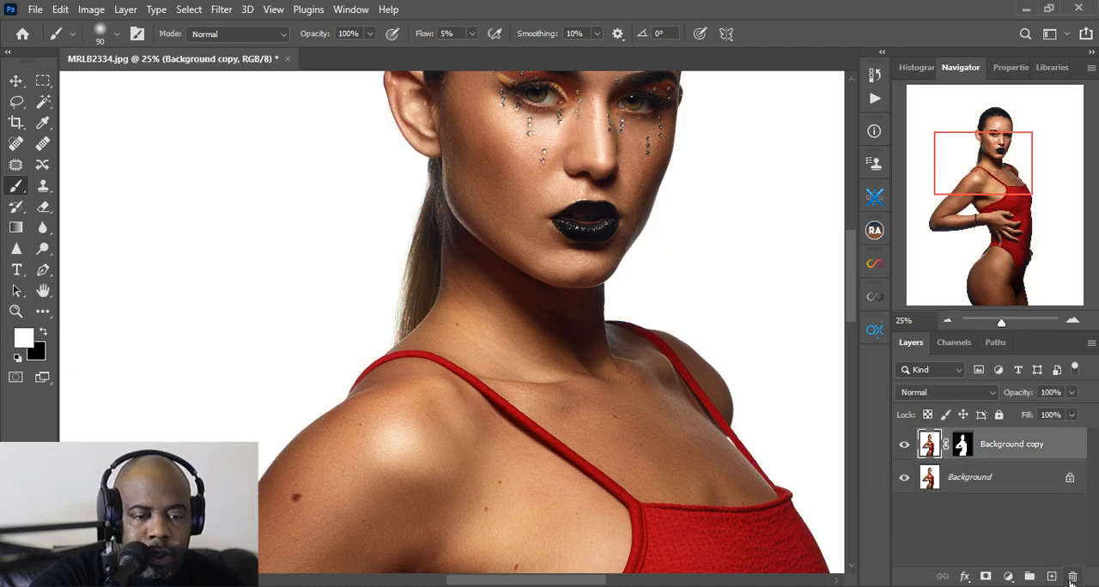
click(1072, 577)
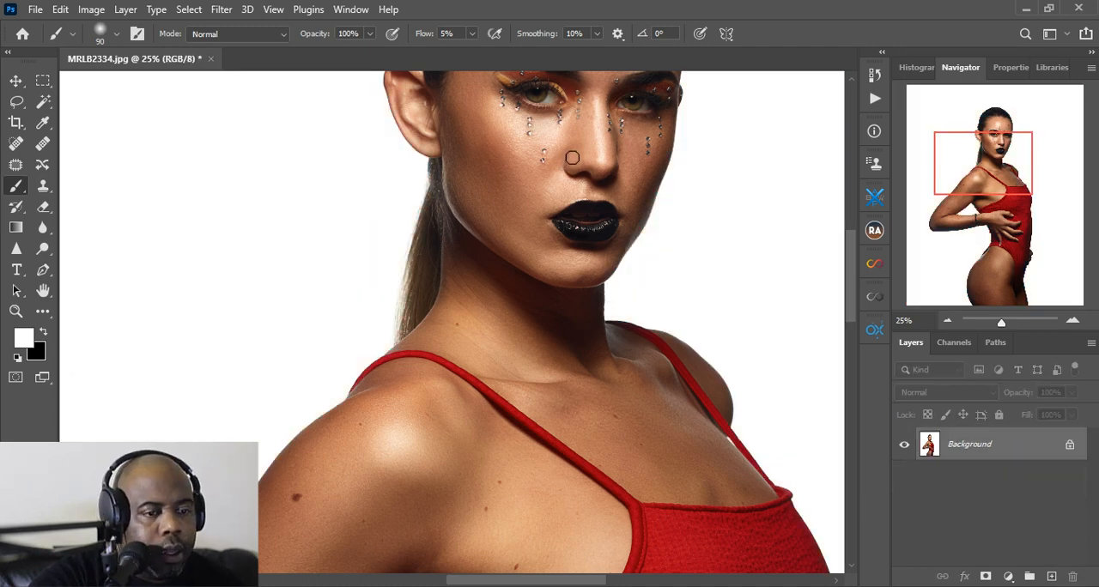
Open Select and Mask on the Background layer and select the woman automatically with Select Subject
click(15, 310)
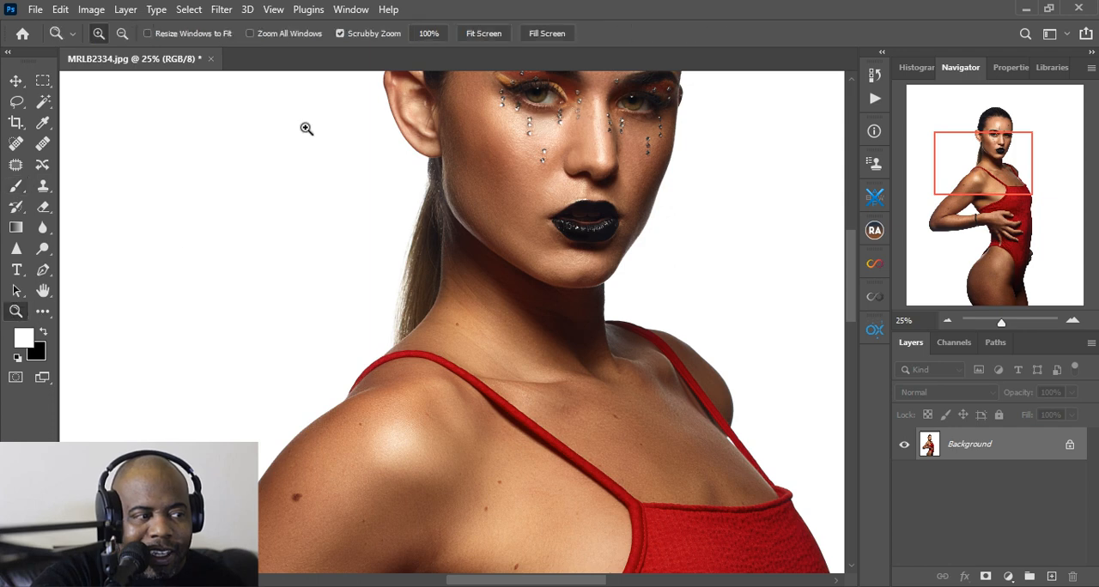
click(468, 32)
click(467, 144)
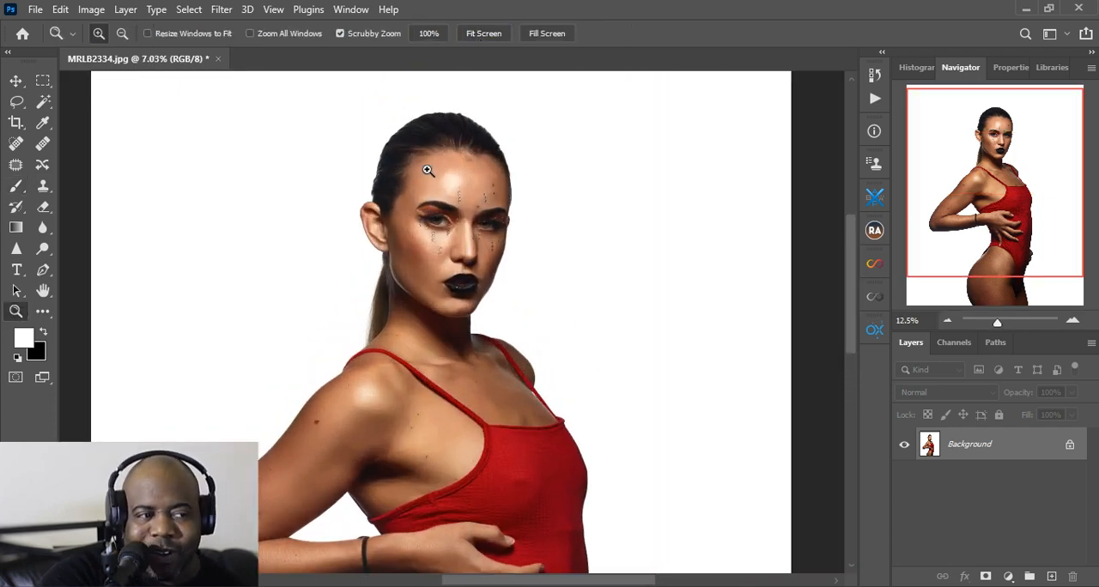
click(418, 168)
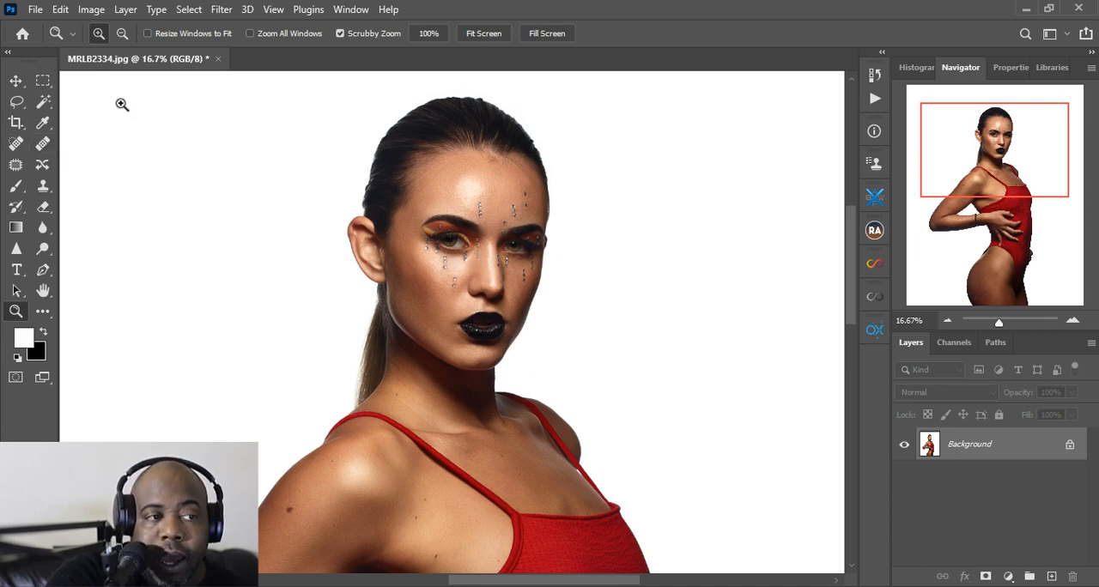
key(m)
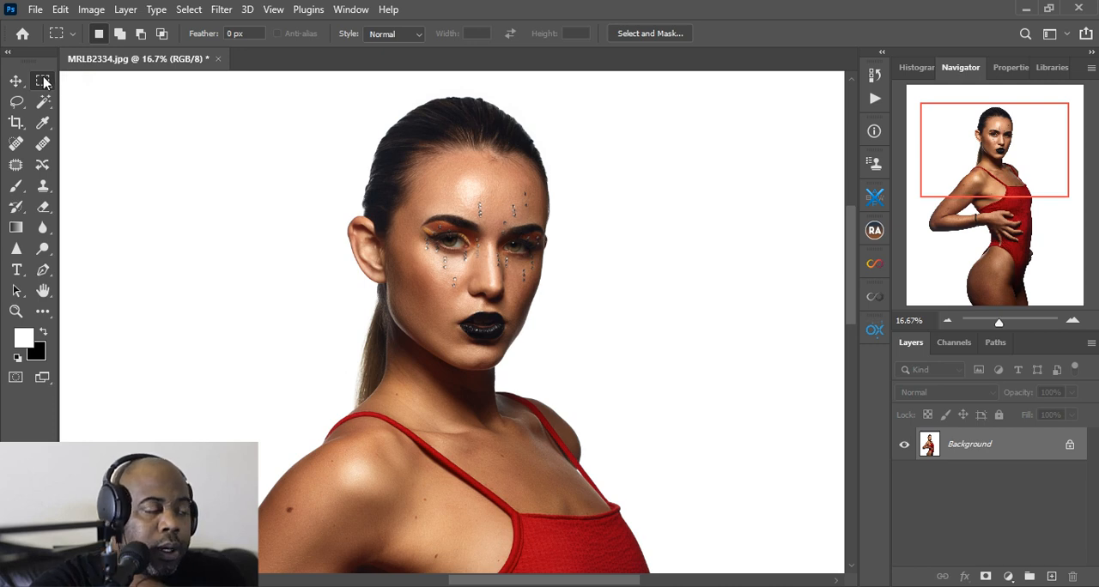
click(649, 34)
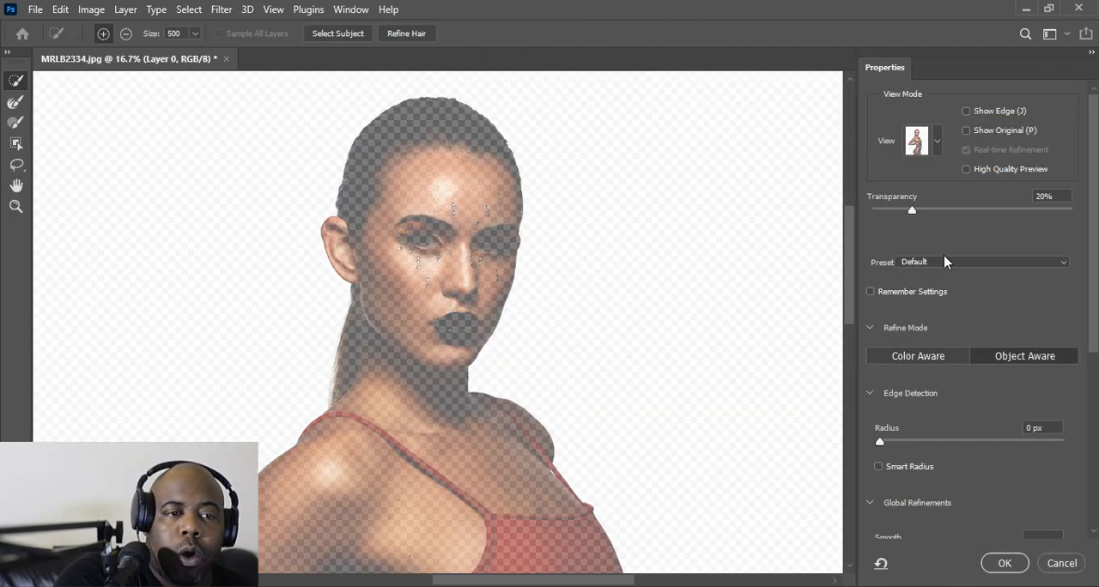
click(331, 34)
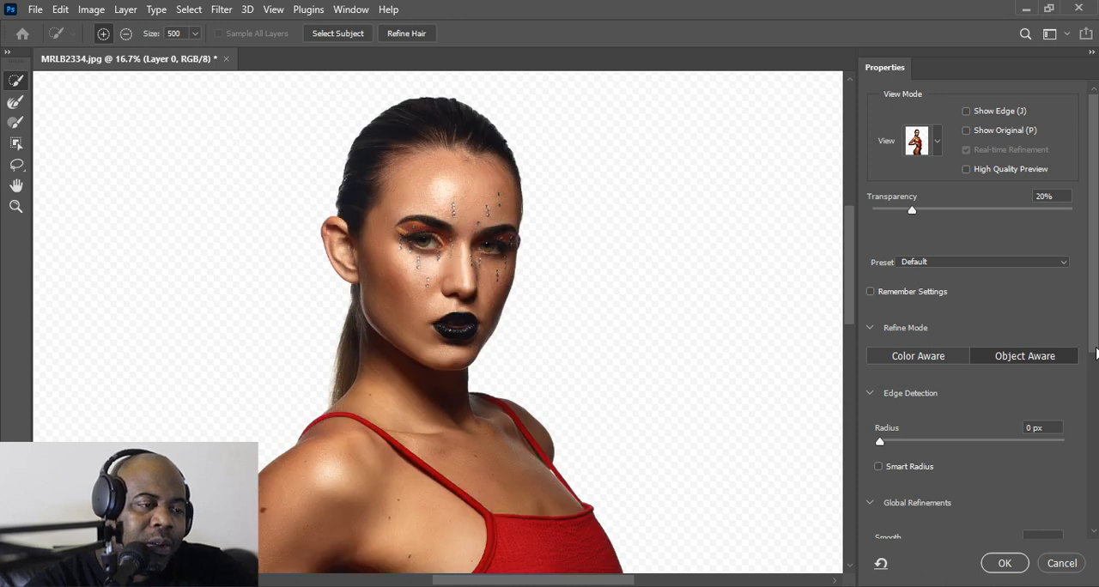
Preview the selection in On Black view at 85% opacity
scroll(1095, 353, down, 2)
scroll(275, 269, down, 3)
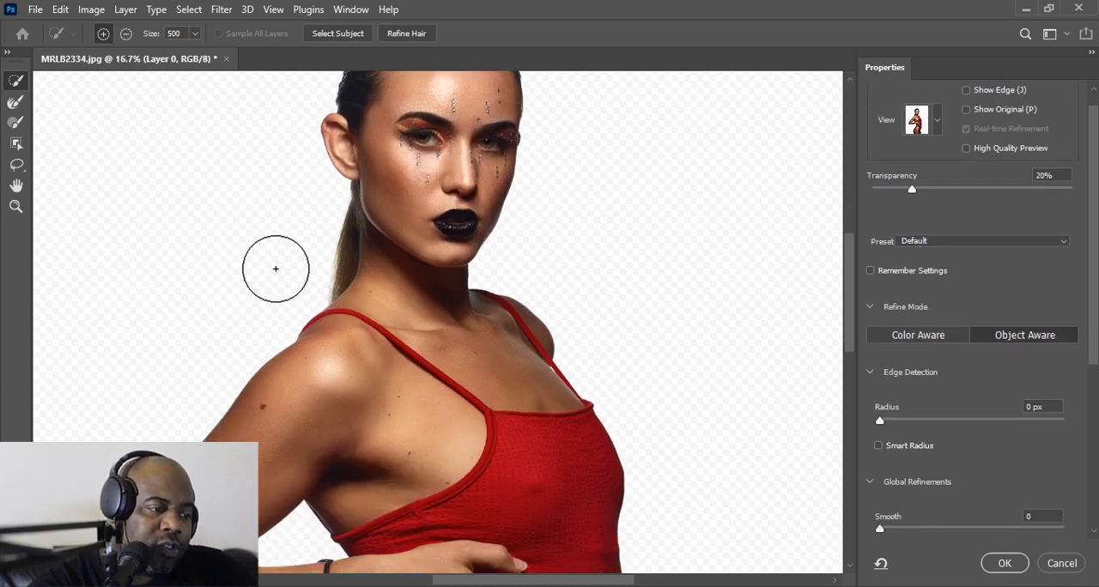
scroll(275, 269, down, 4)
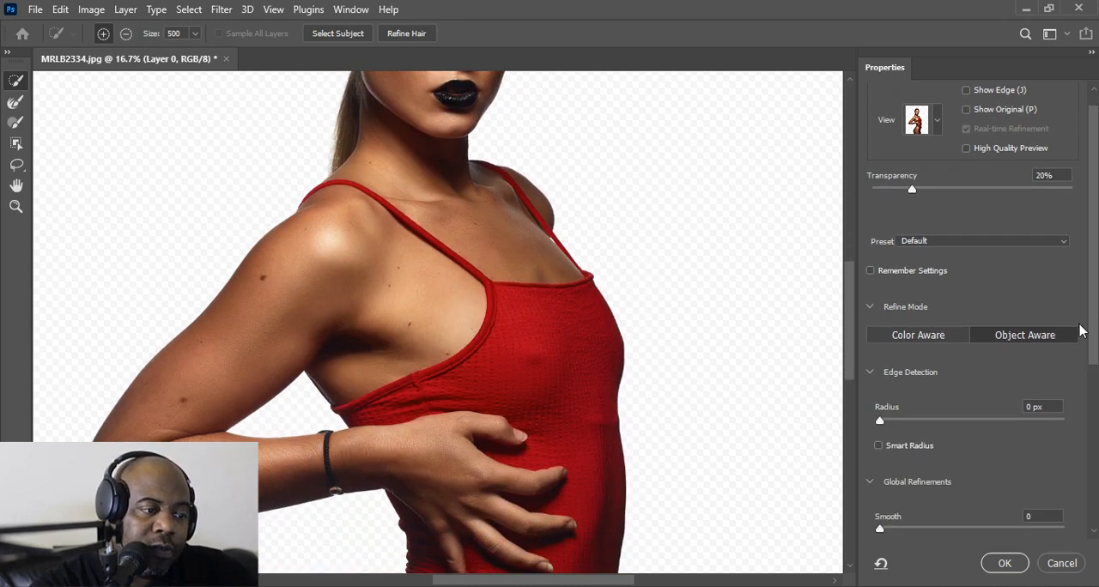
click(938, 127)
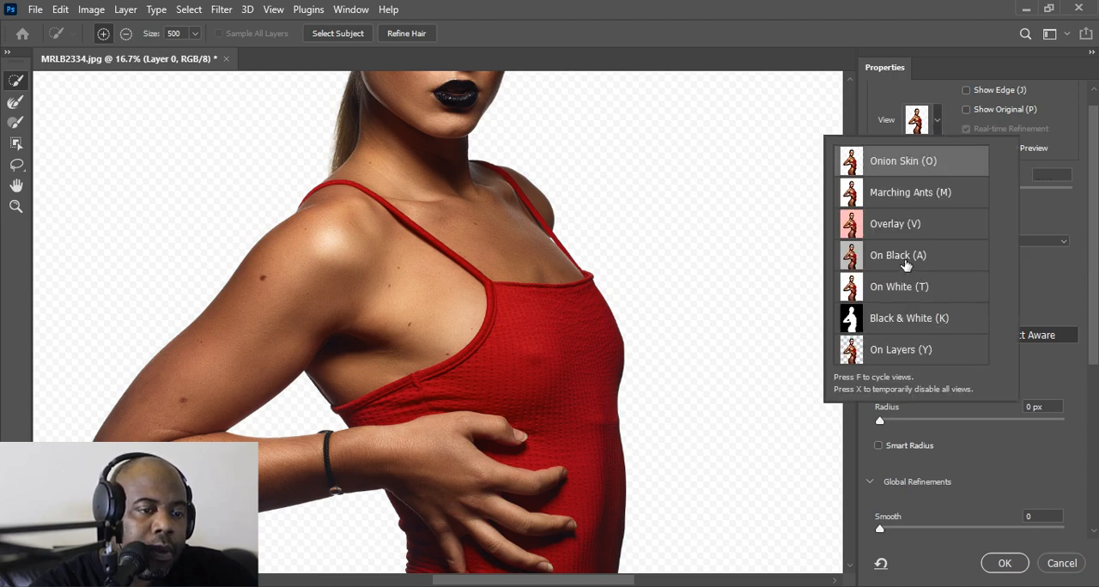
click(905, 262)
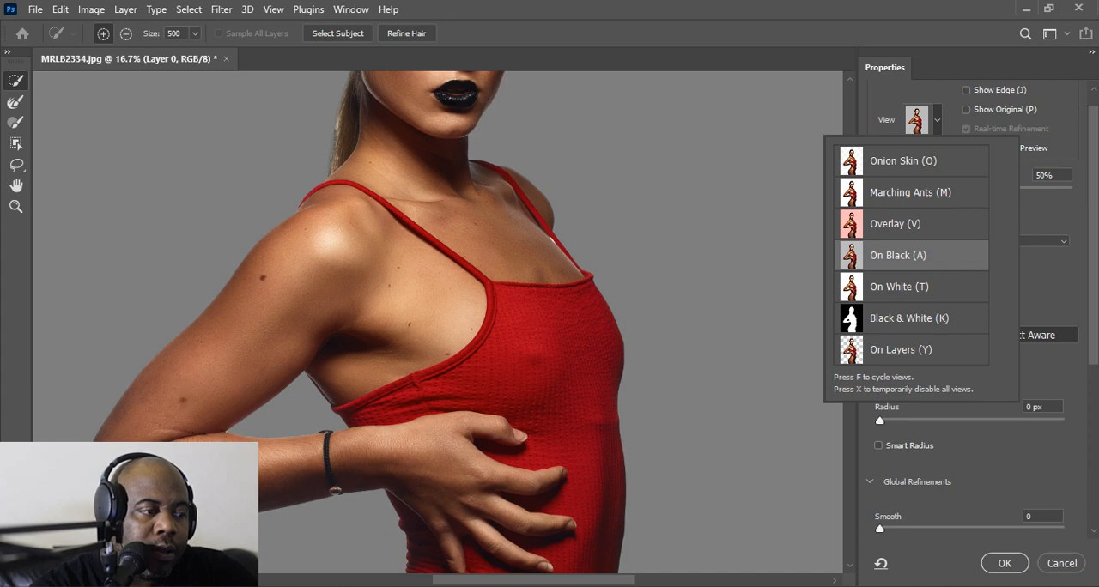
click(1034, 228)
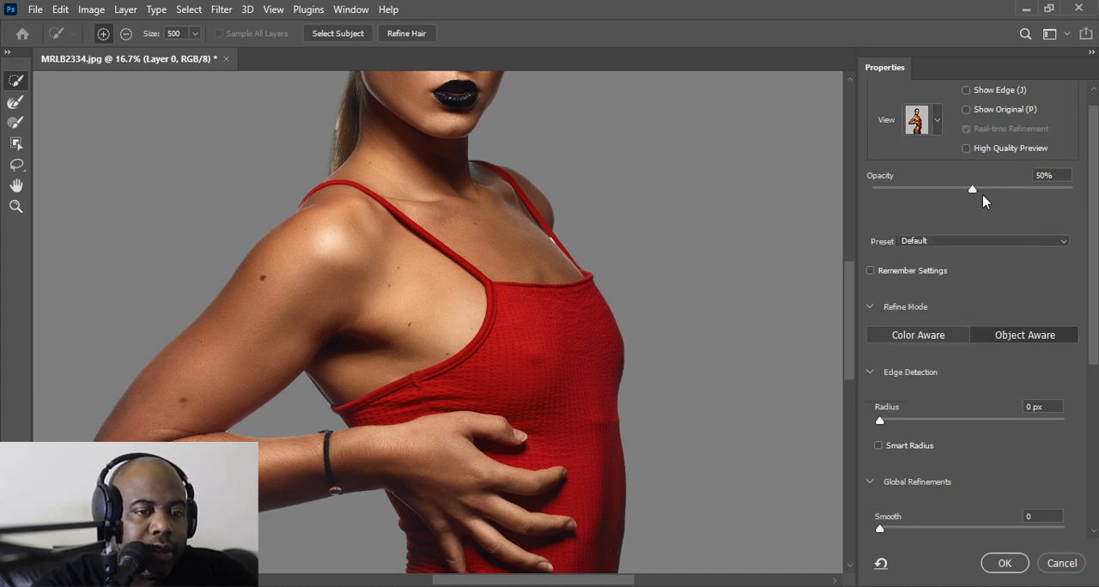
drag(974, 191, 1042, 188)
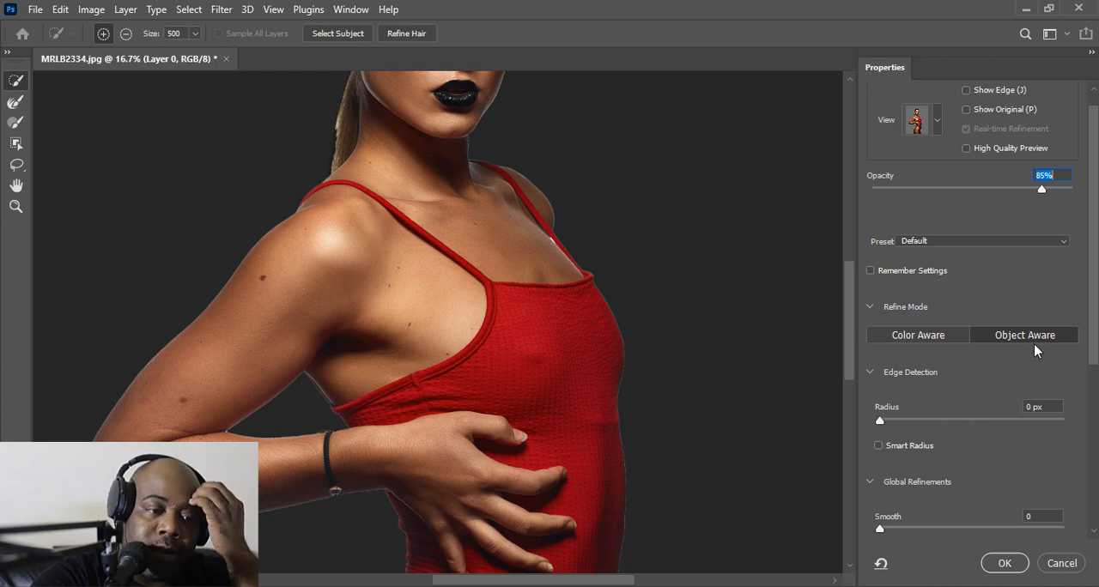
Try several Shift Edge values, settle on +5%, and output the selection to a new layer with layer mask
drag(1094, 321, 1094, 424)
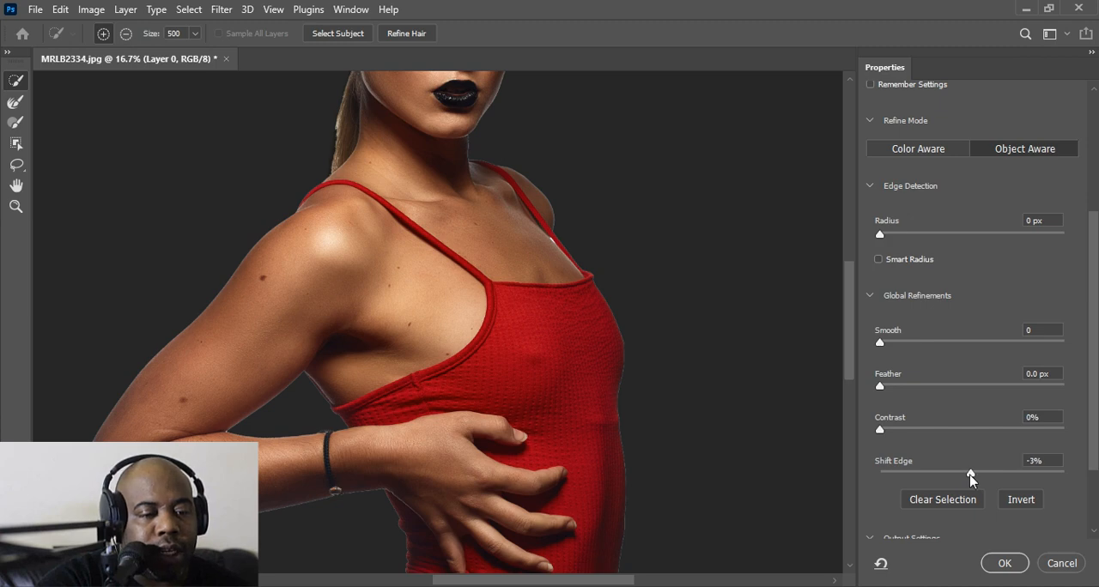
drag(961, 479, 958, 479)
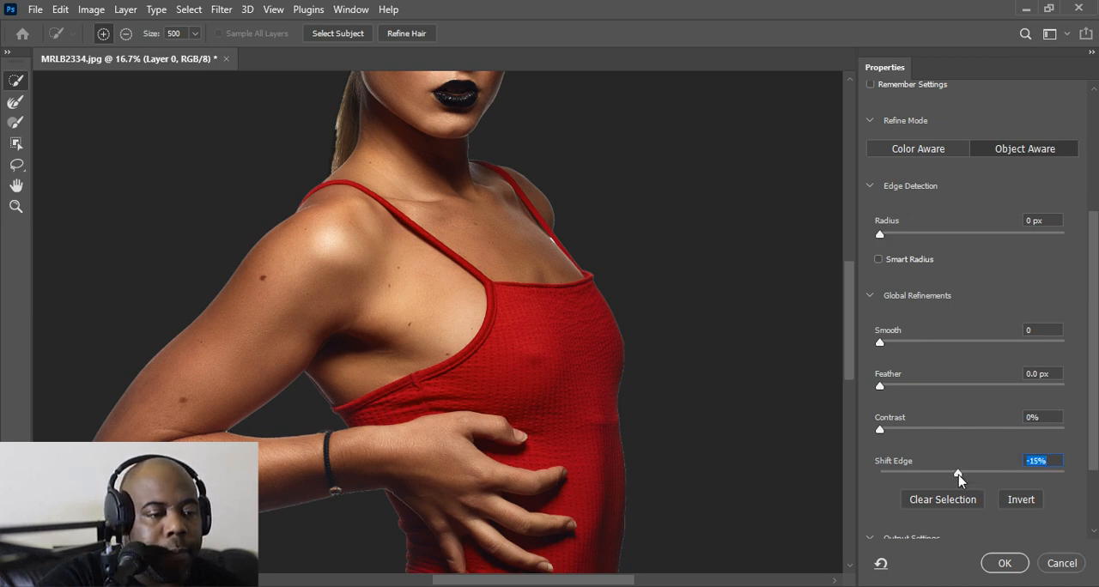
drag(958, 473, 936, 480)
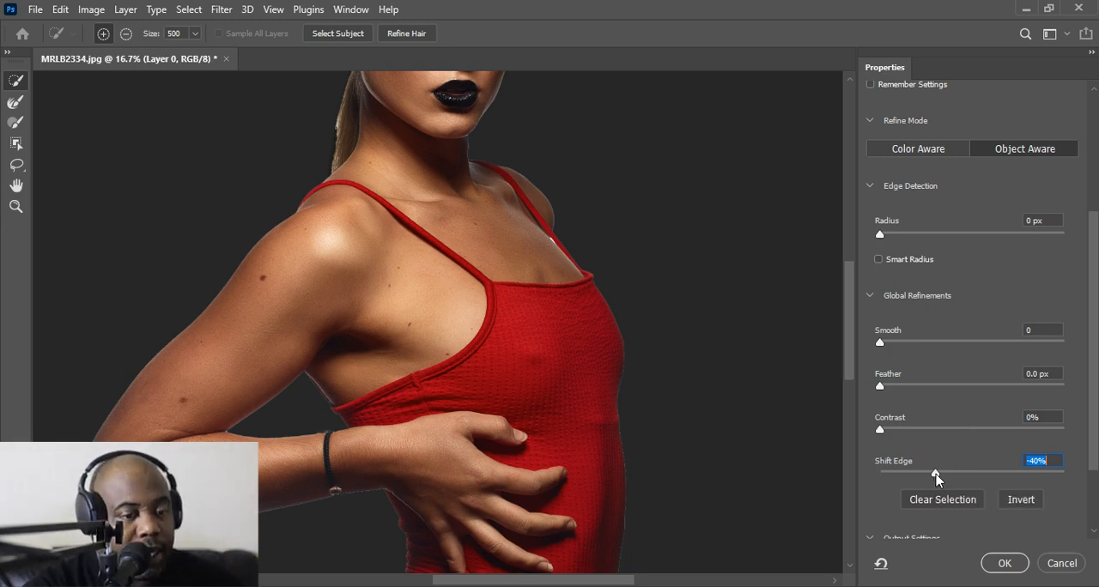
click(935, 475)
click(917, 475)
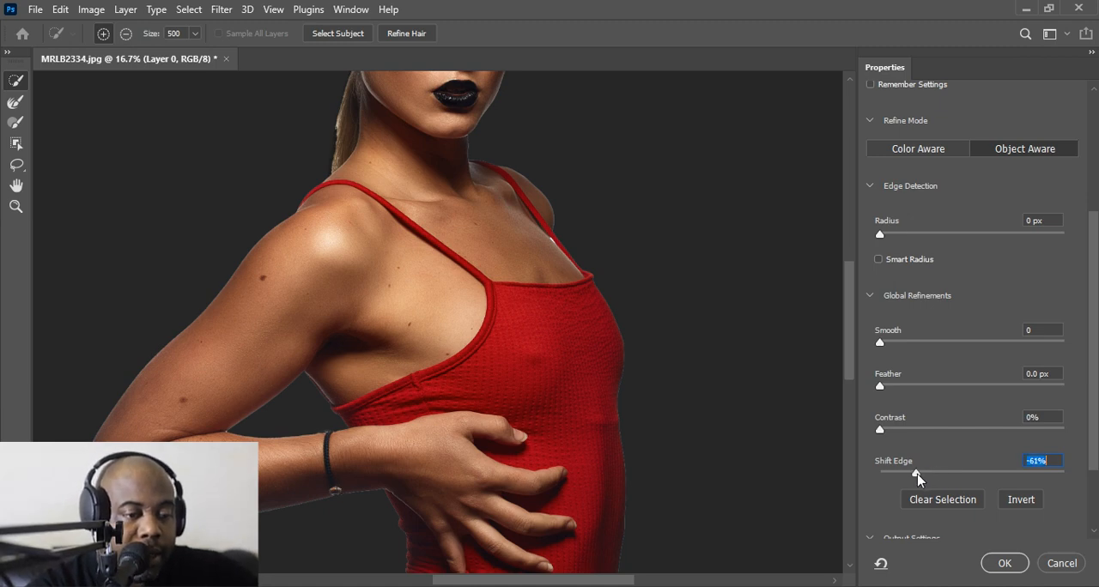
drag(920, 478, 976, 474)
drag(1094, 314, 1095, 406)
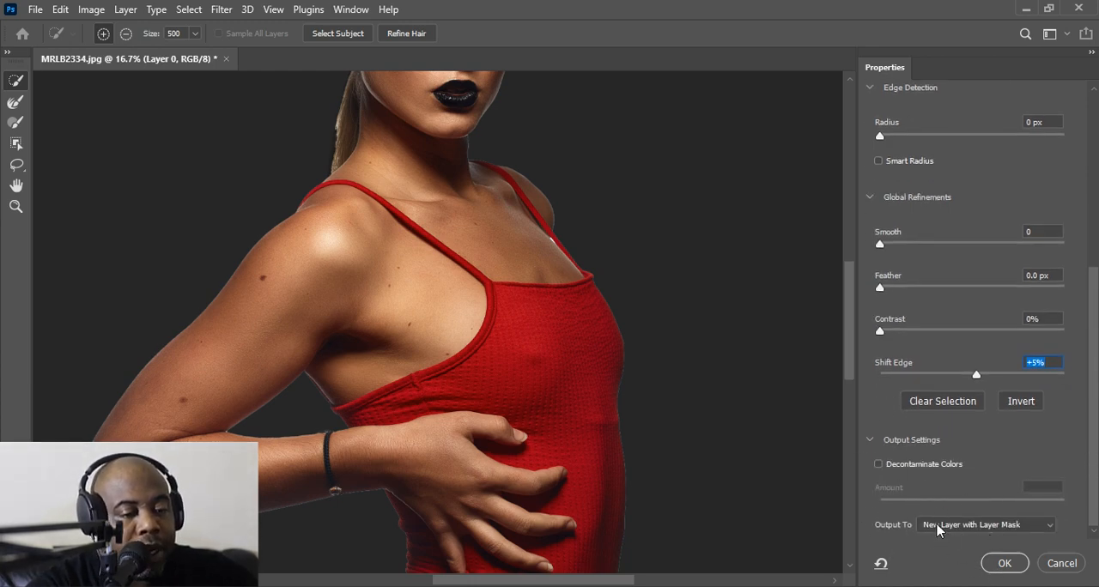
click(1003, 563)
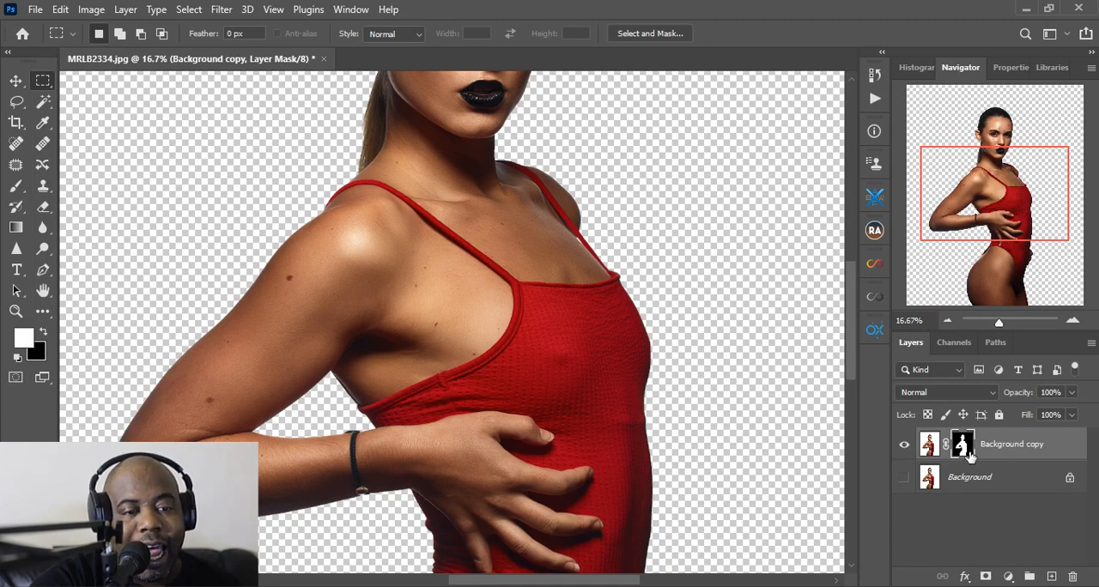
Add a Solid Color fill layer directly above the Background layer, trying several reds and settling on dark red 870202
click(996, 485)
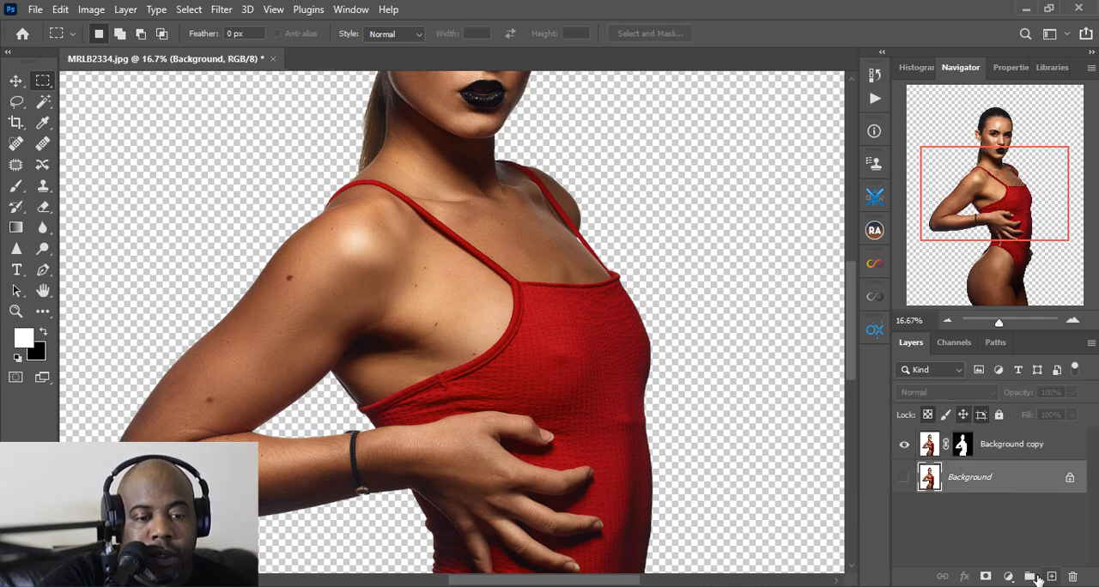
click(1008, 576)
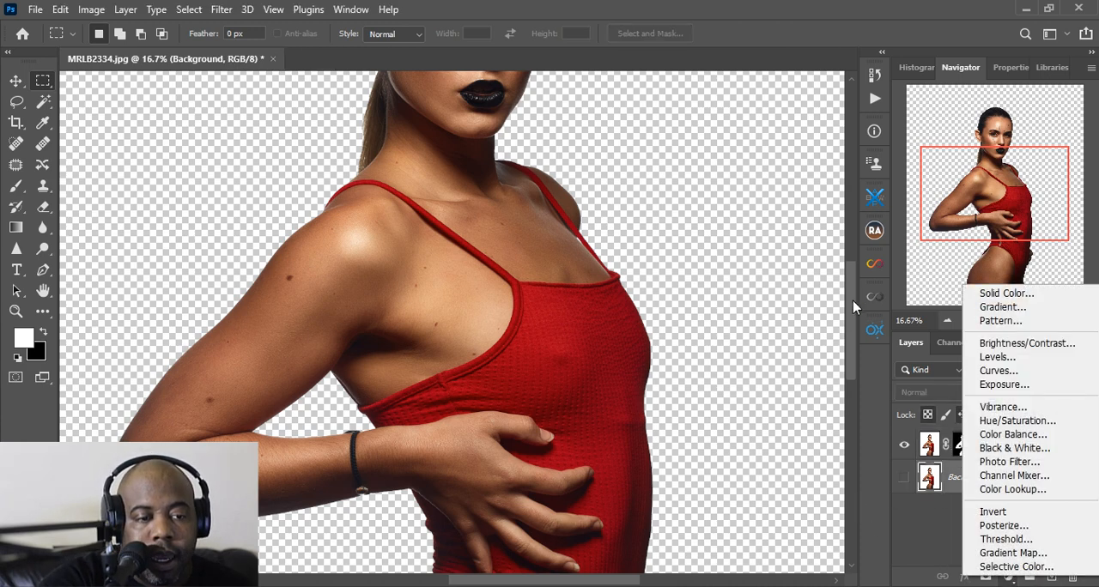
click(1006, 292)
click(629, 333)
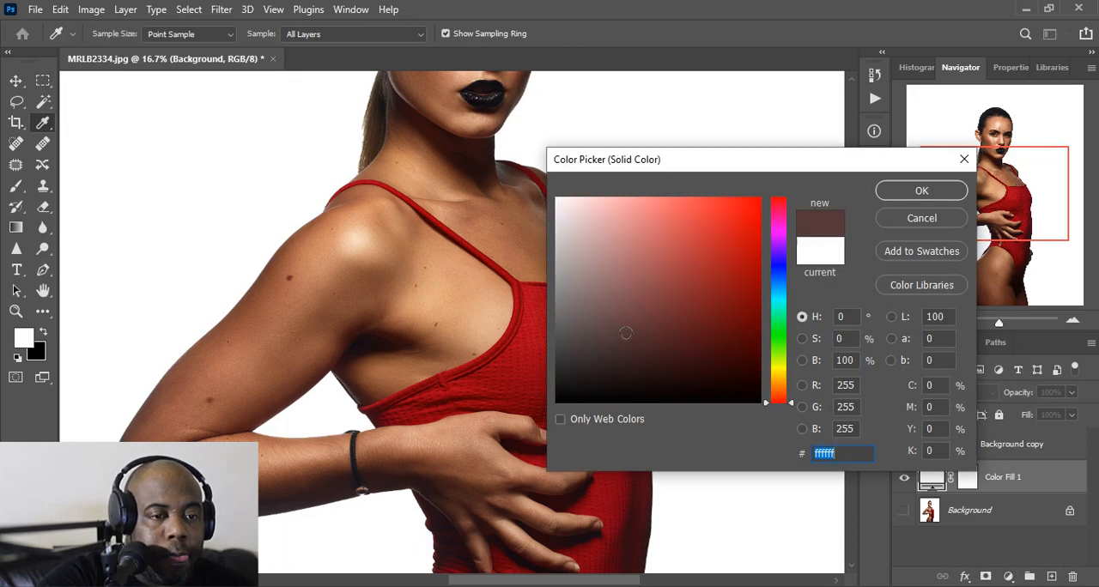
click(719, 307)
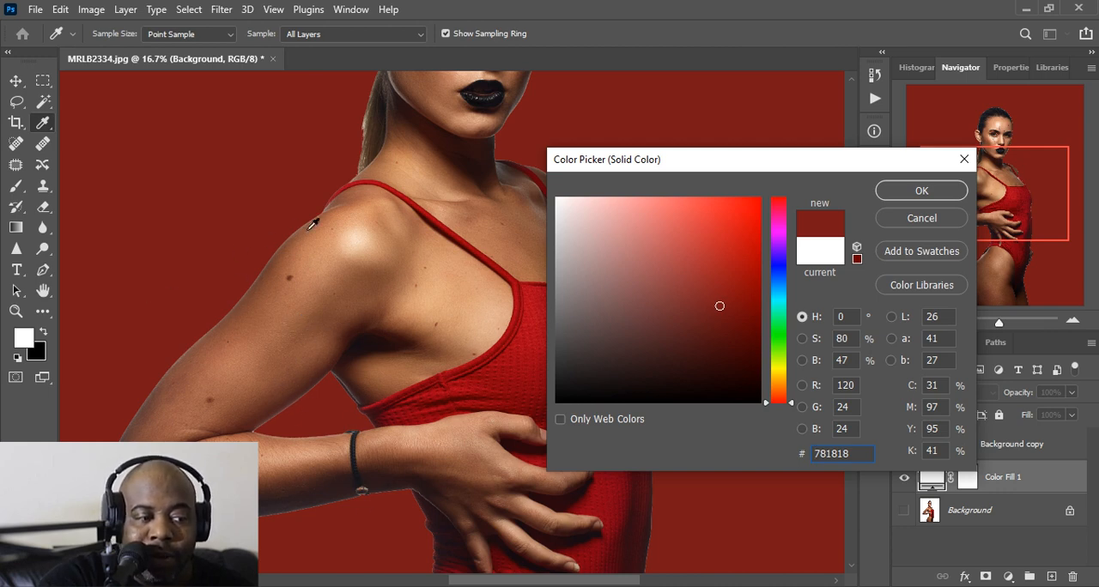
click(744, 232)
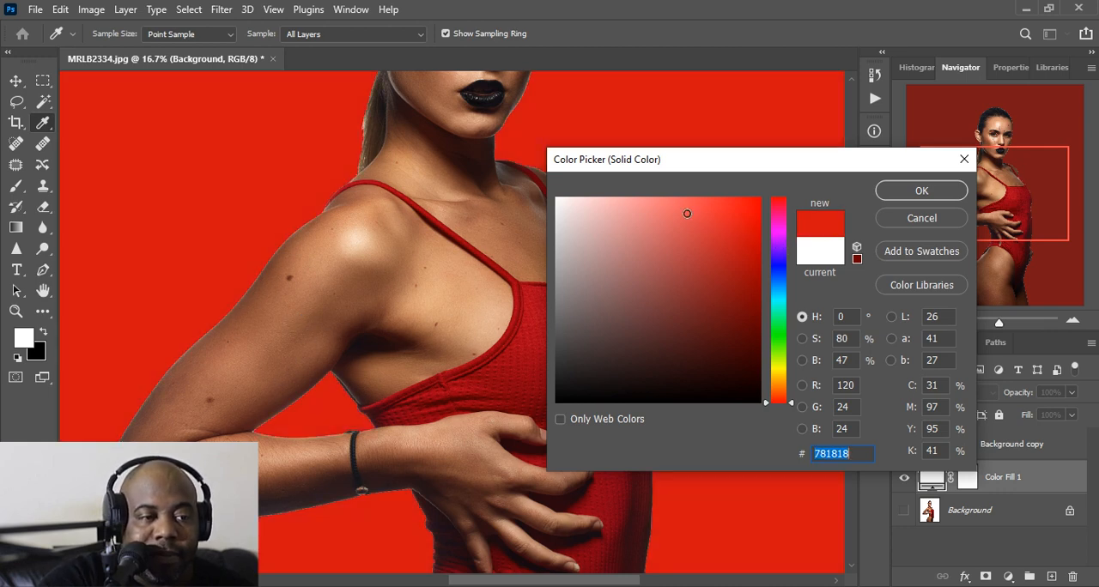
click(657, 210)
click(748, 289)
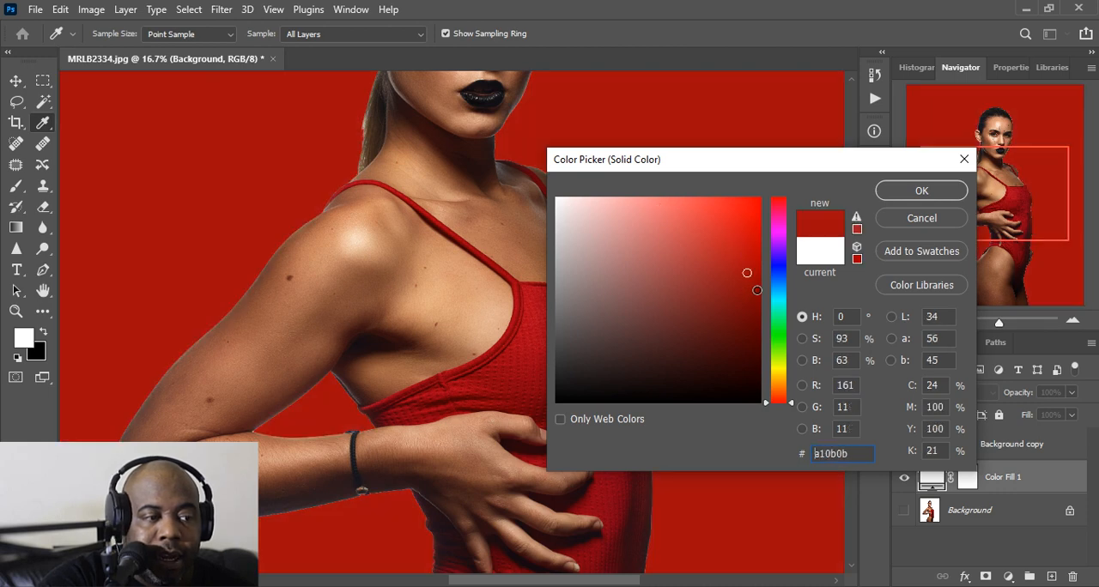
click(758, 293)
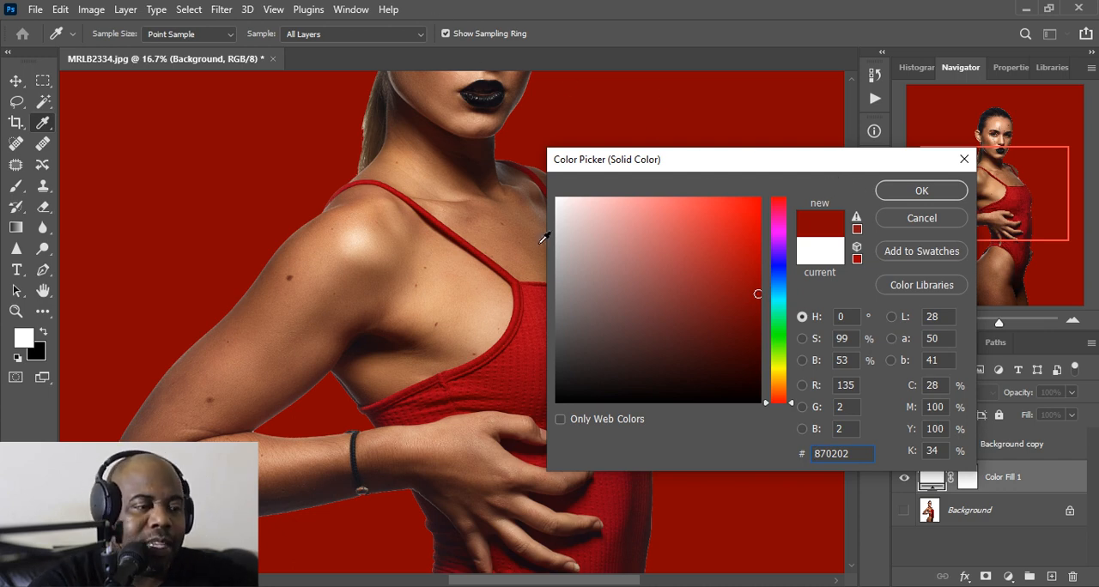
click(910, 188)
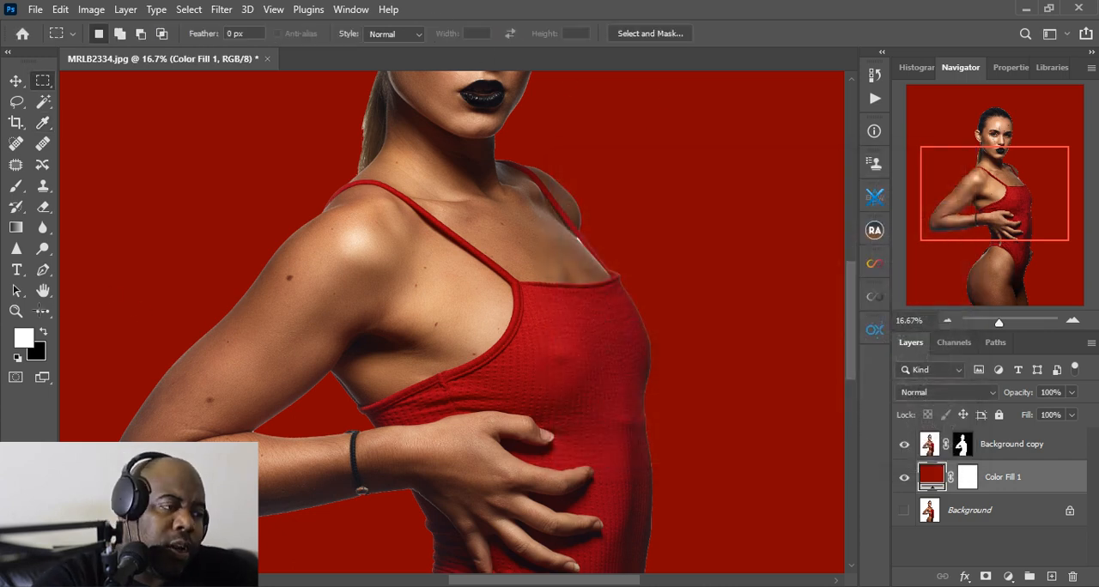
Examine the cutout's edges around the torso, shoulder strap and head against the dark red fill, and fit the whole image in view
click(15, 311)
click(485, 35)
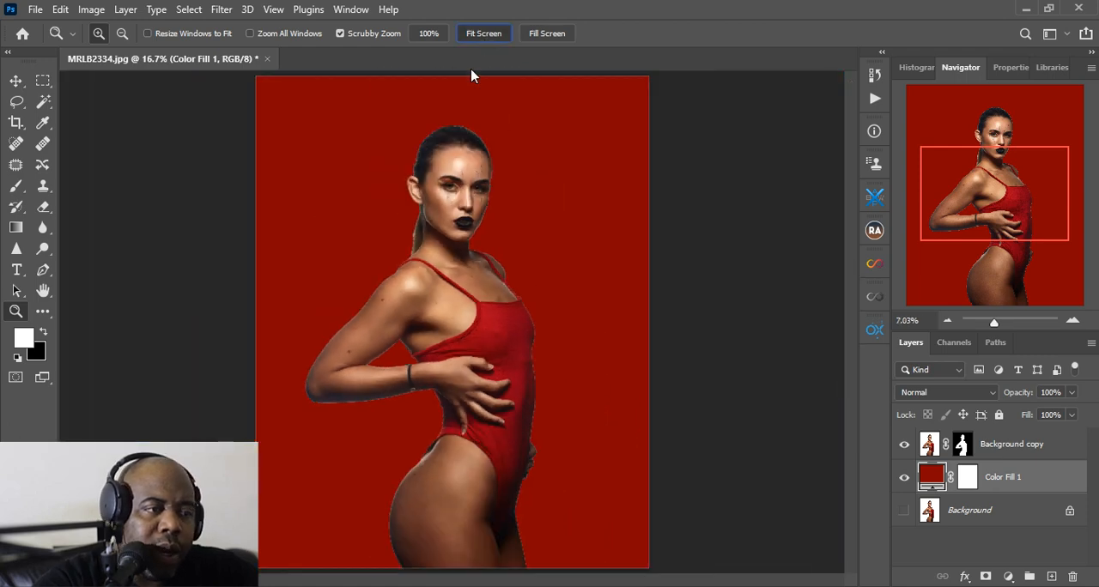
click(439, 277)
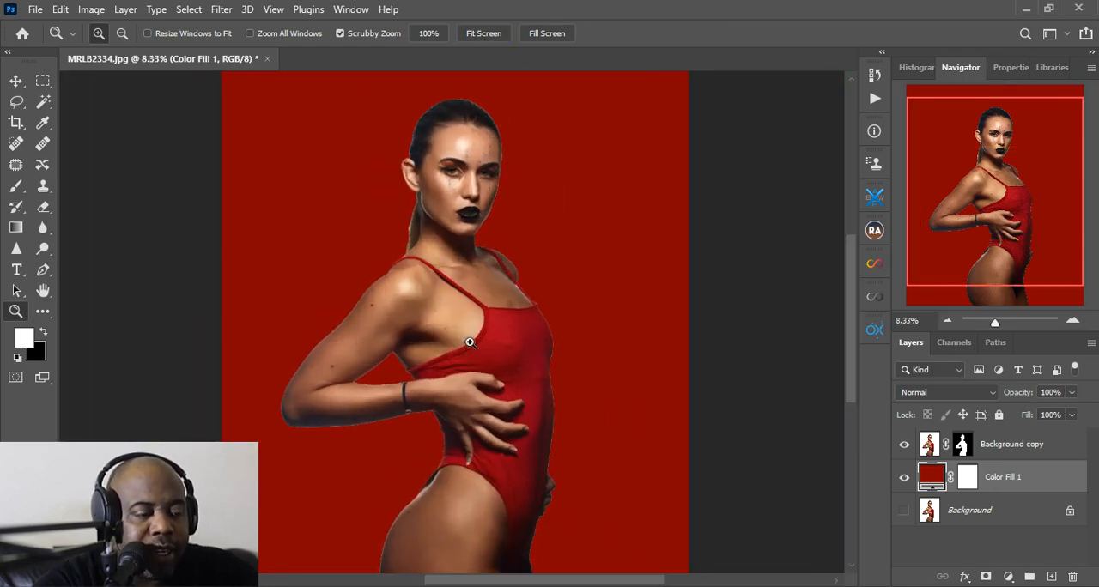
click(588, 351)
click(588, 351)
click(589, 351)
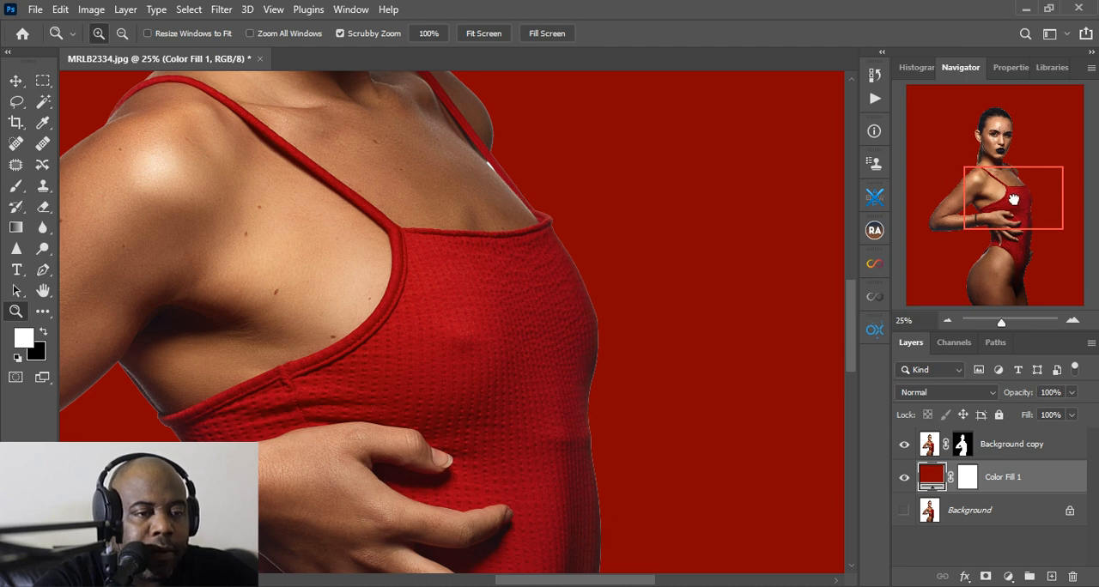
drag(1013, 199, 999, 149)
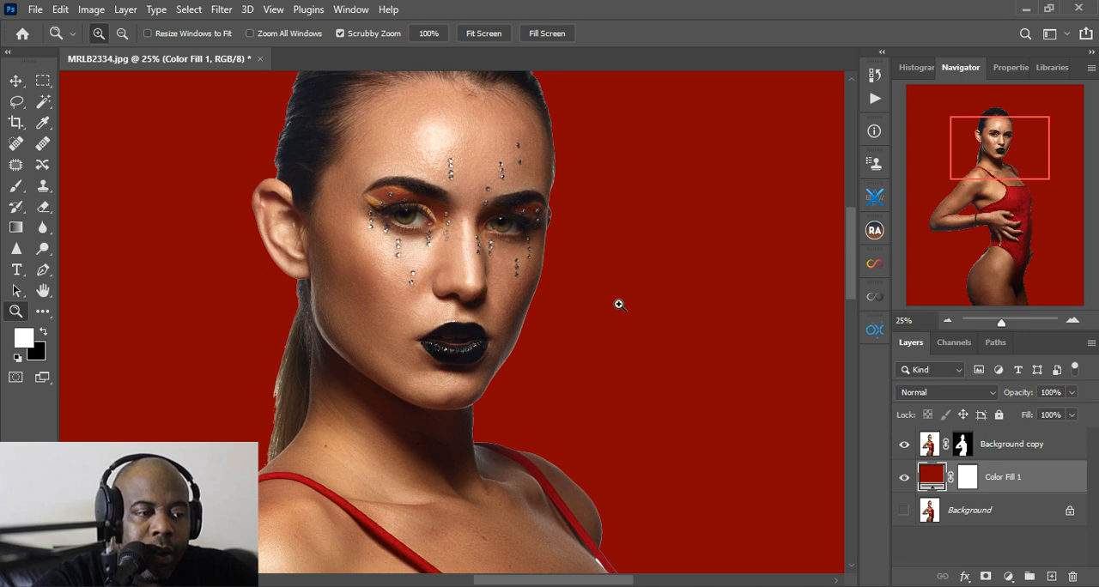
click(489, 36)
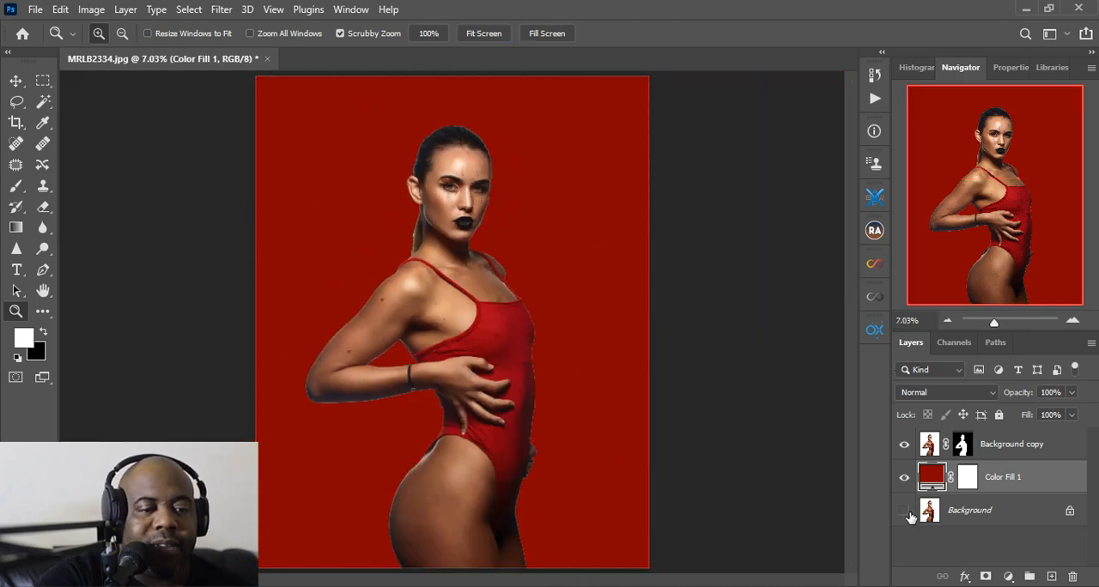
Change the Color Fill 1 layer's color to white, ffffff
double_click(933, 475)
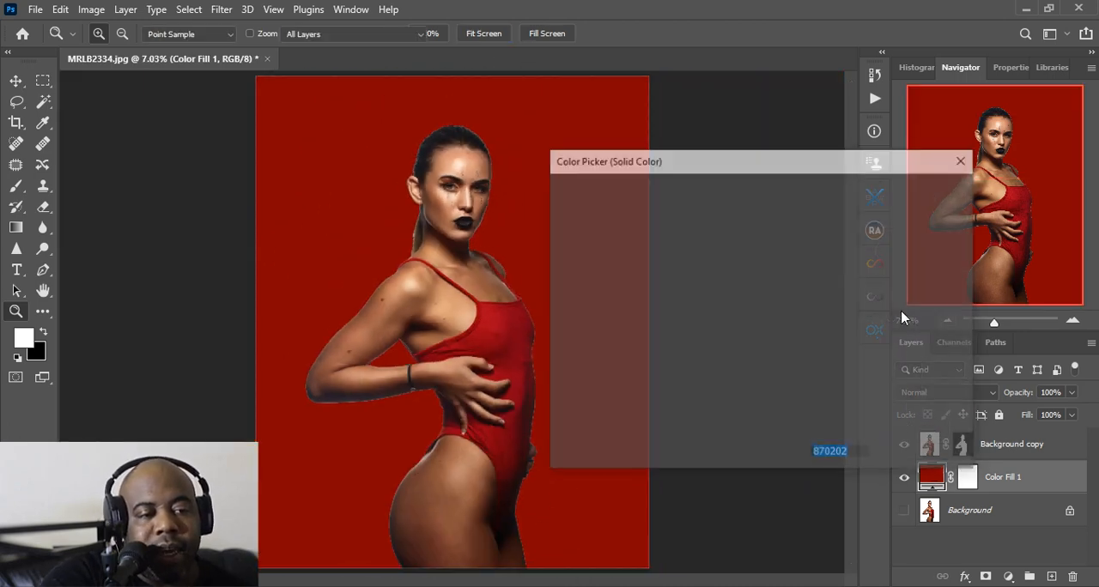
text(ffffff)
click(890, 193)
key(z)
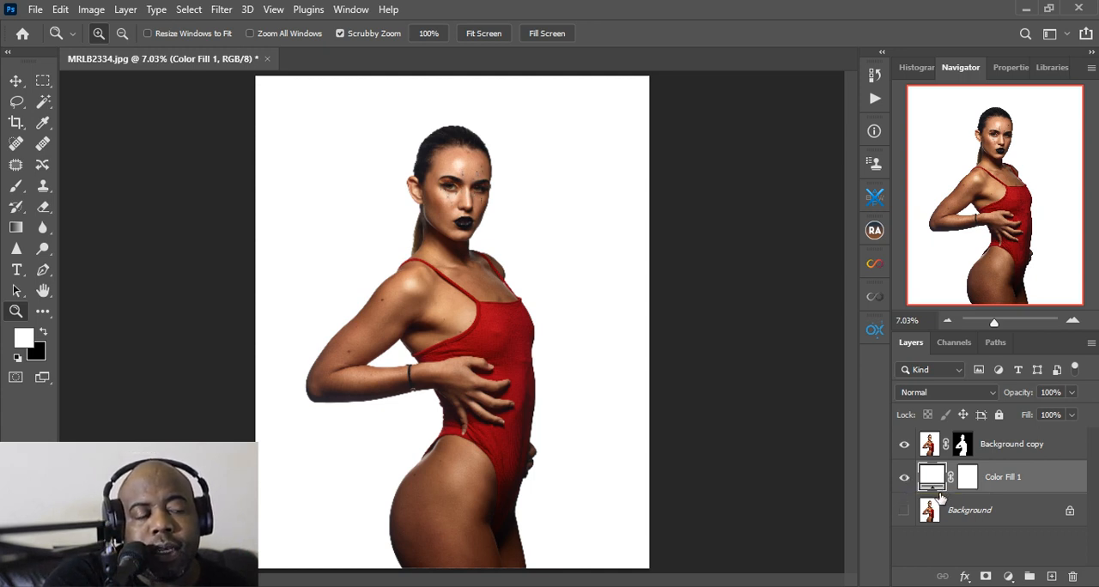
Try the Color Fill 1 layer at 77% and 83% opacity, and return it to 100%
click(1071, 392)
drag(1073, 411, 1057, 413)
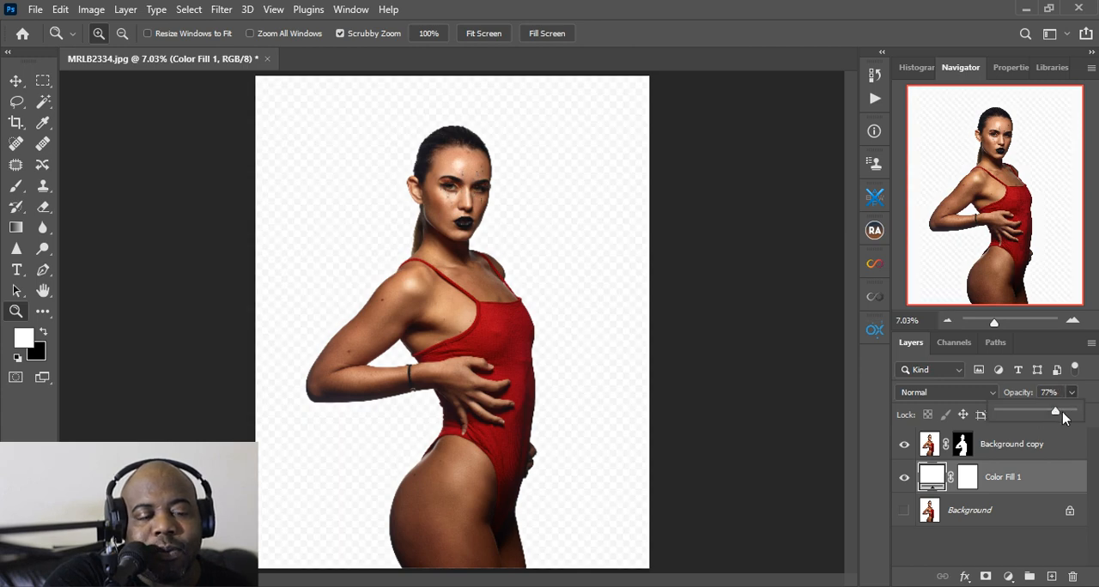
drag(1062, 412, 1067, 412)
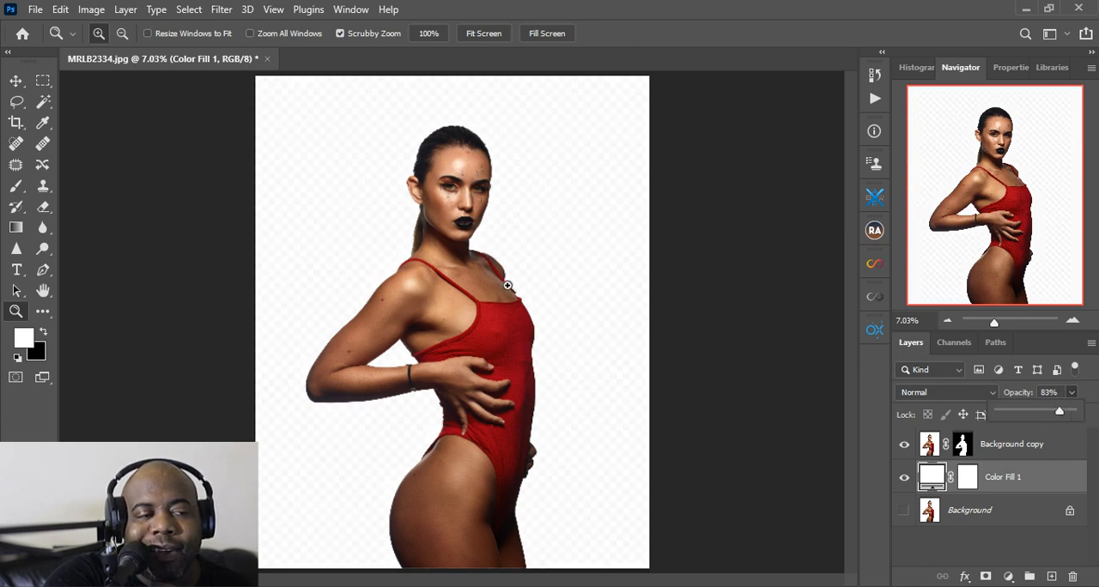
drag(1060, 412, 1073, 413)
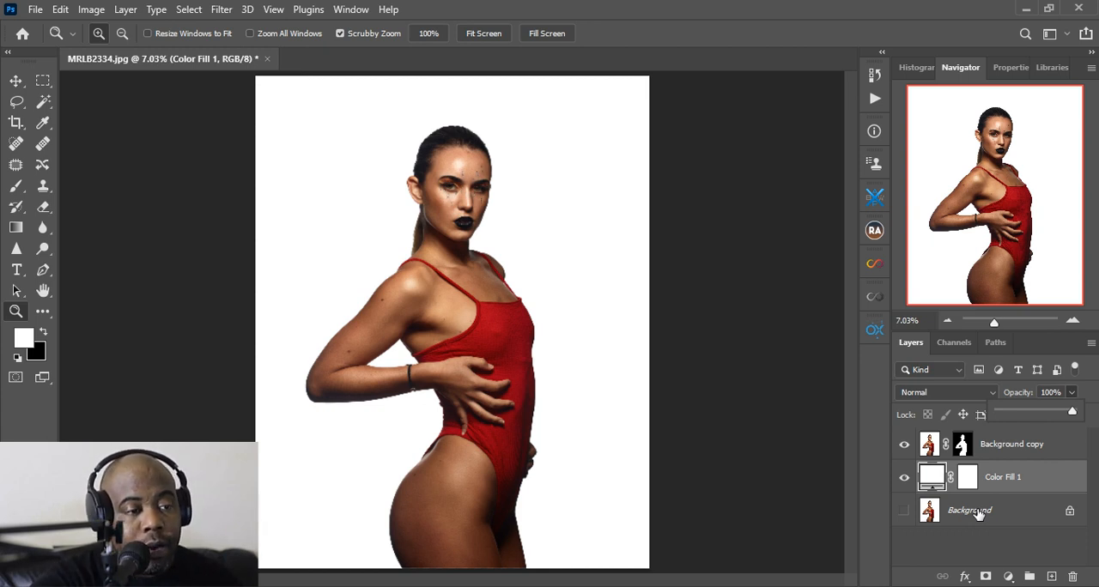
Select the Background layer and set the Crop tool's ratio to 4 : 5 (8 : 10)
click(948, 520)
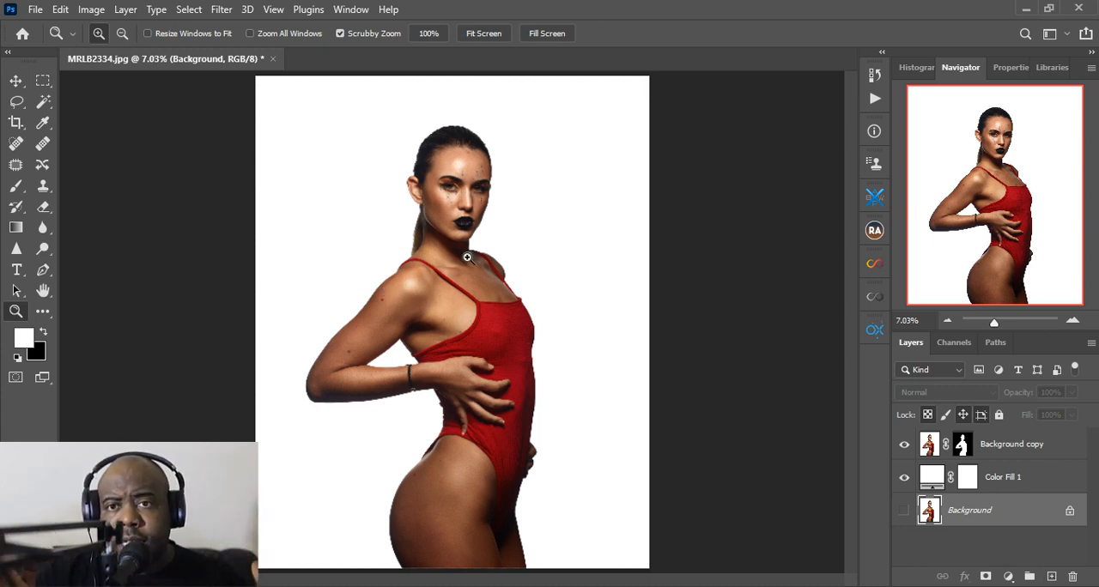
click(16, 124)
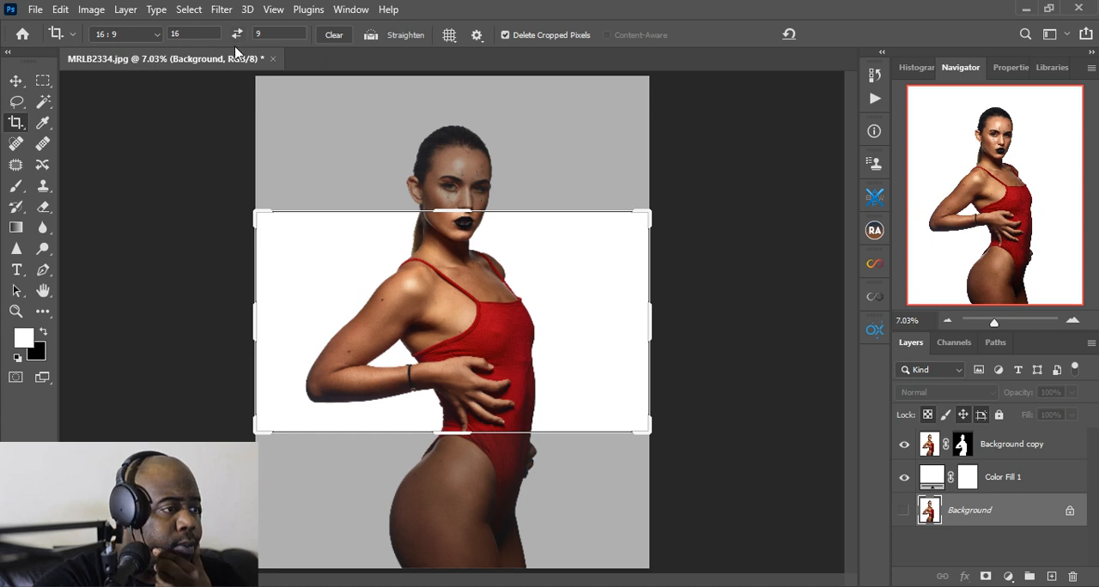
click(148, 36)
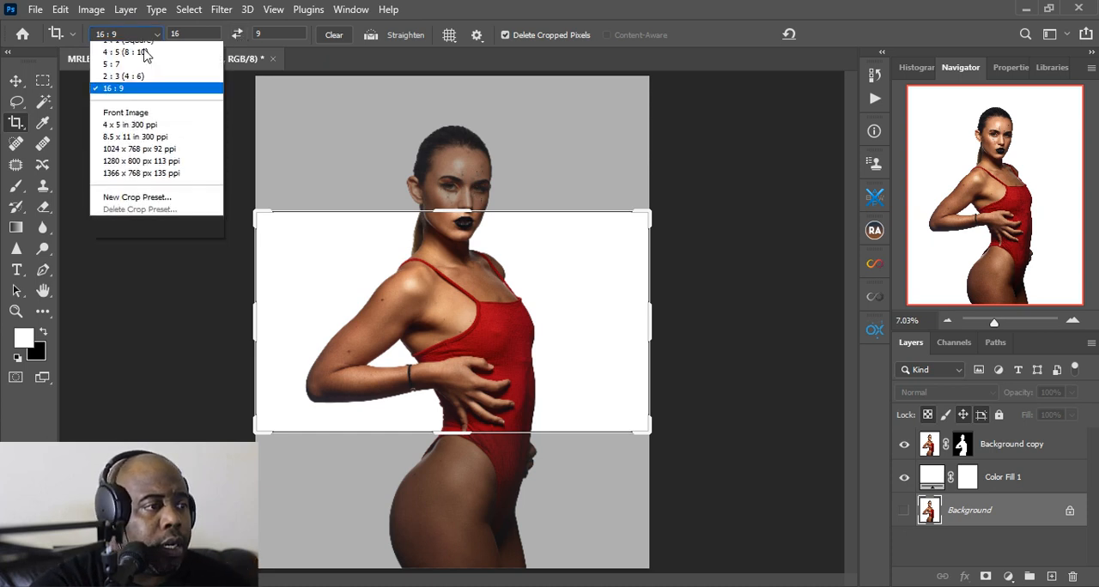
click(129, 108)
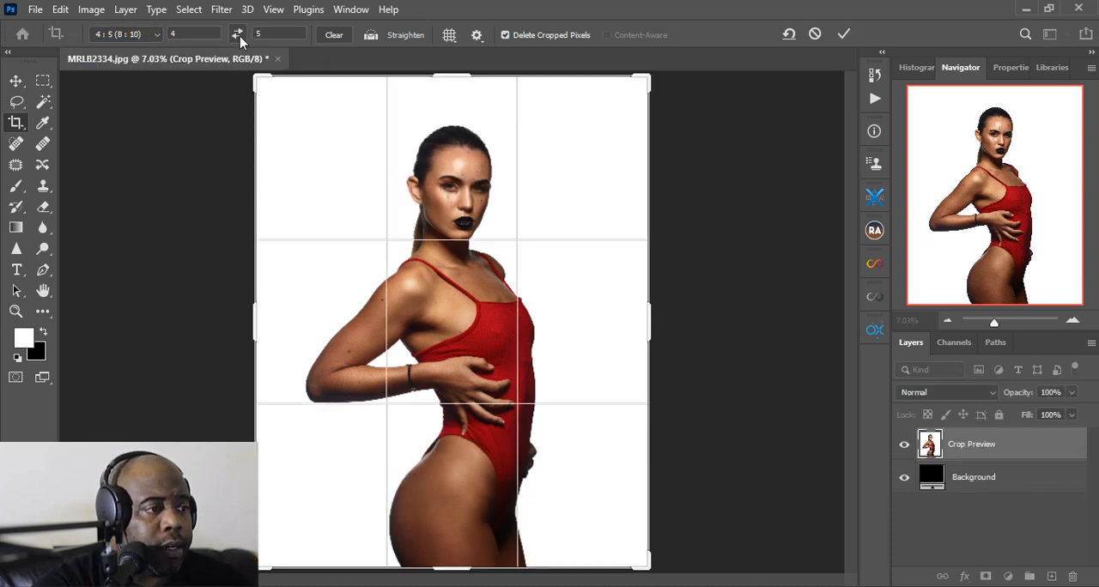
click(239, 36)
click(239, 36)
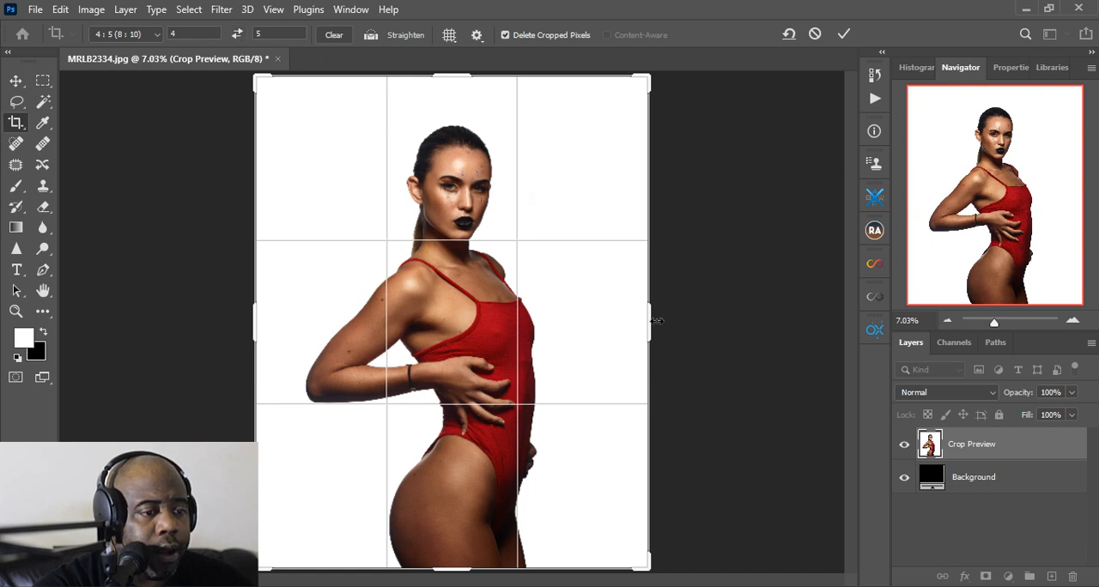
drag(653, 321, 719, 322)
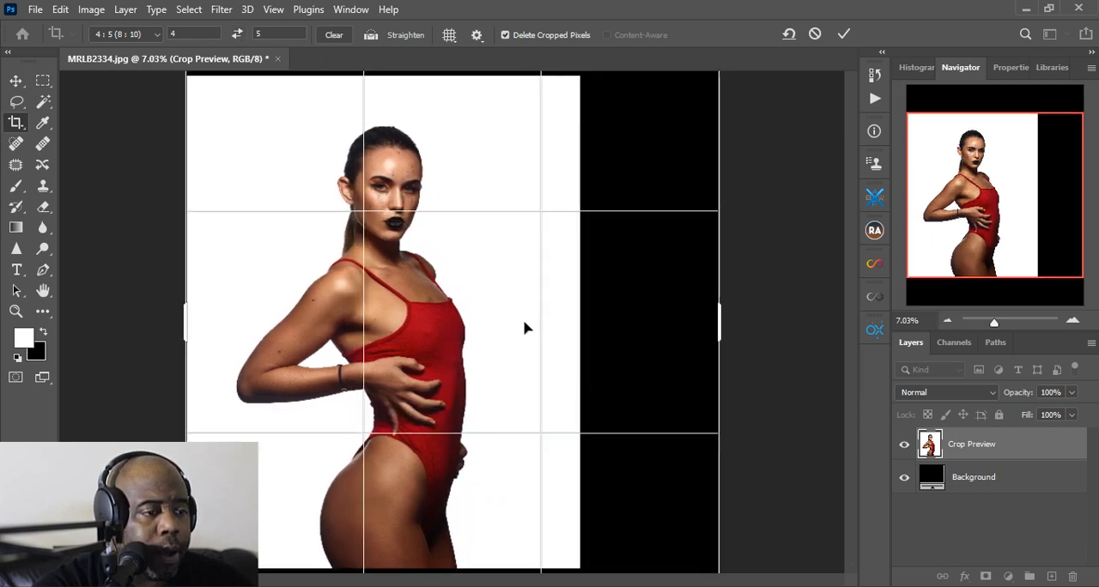
drag(481, 340, 448, 335)
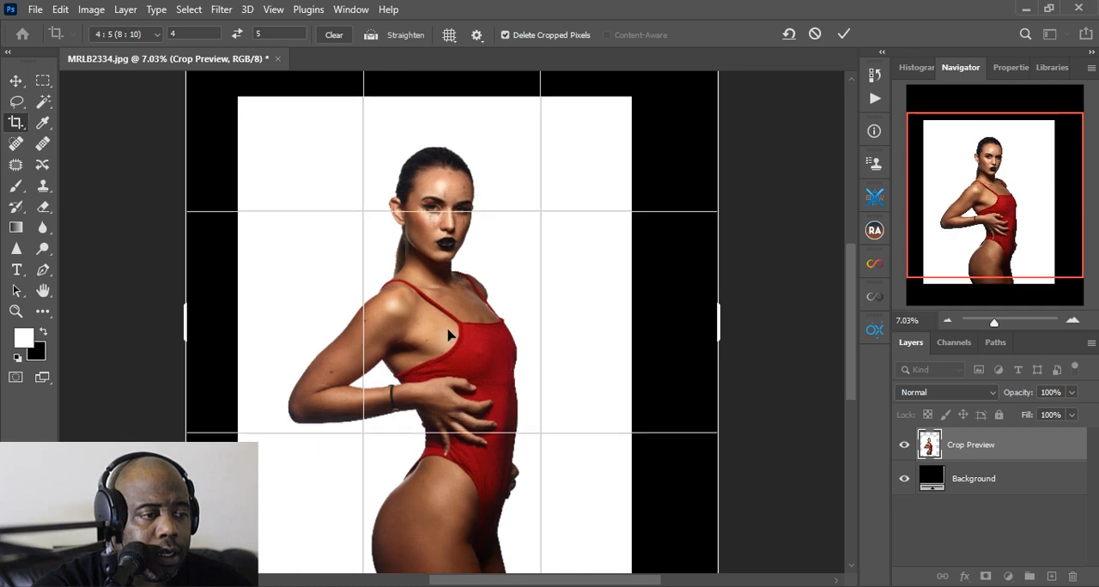
click(815, 36)
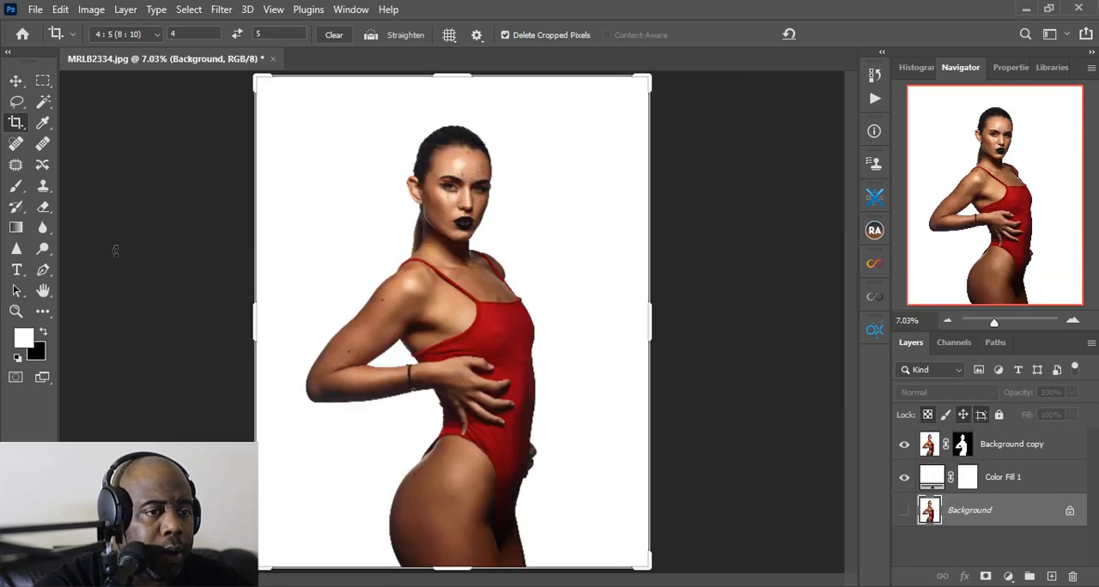
Extend the canvas with a 5 : 4 landscape crop, keeping the woman roughly centred and cut off at its lower edge
click(16, 311)
right_click(128, 296)
click(240, 158)
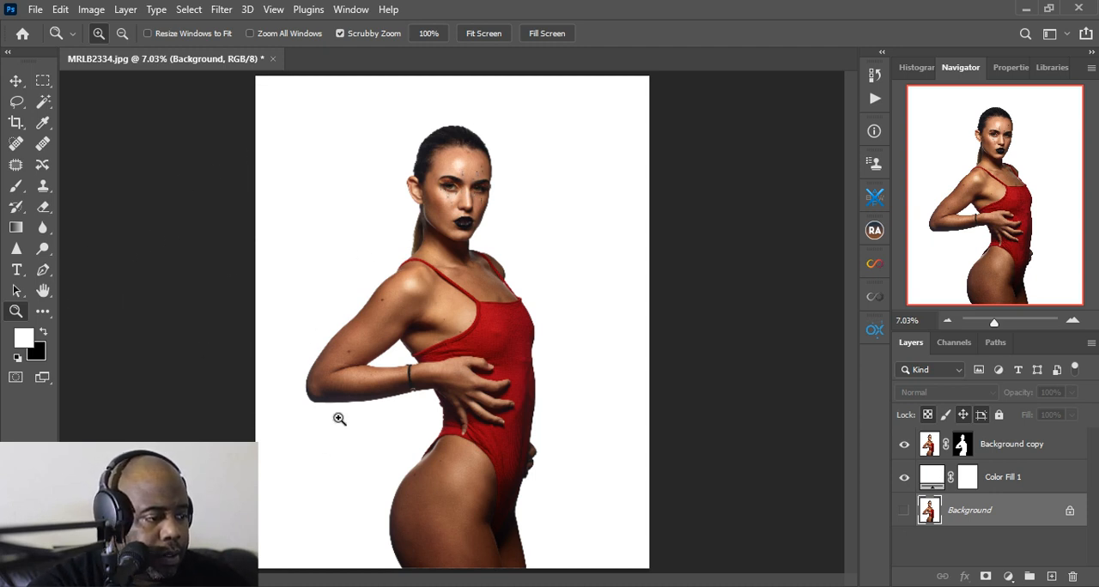
right_click(473, 386)
click(510, 375)
right_click(471, 420)
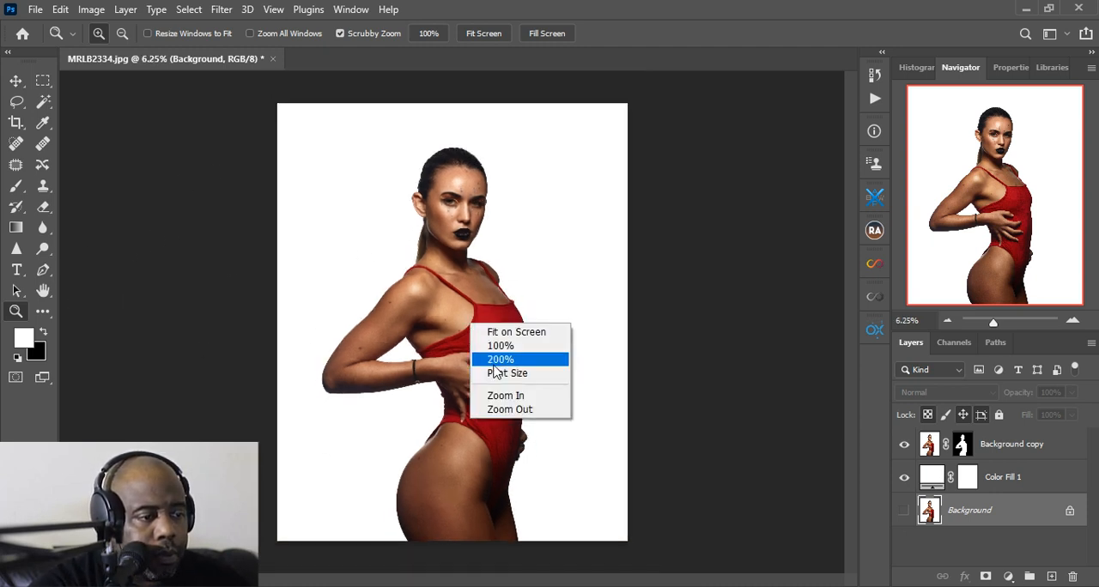
click(509, 409)
click(19, 123)
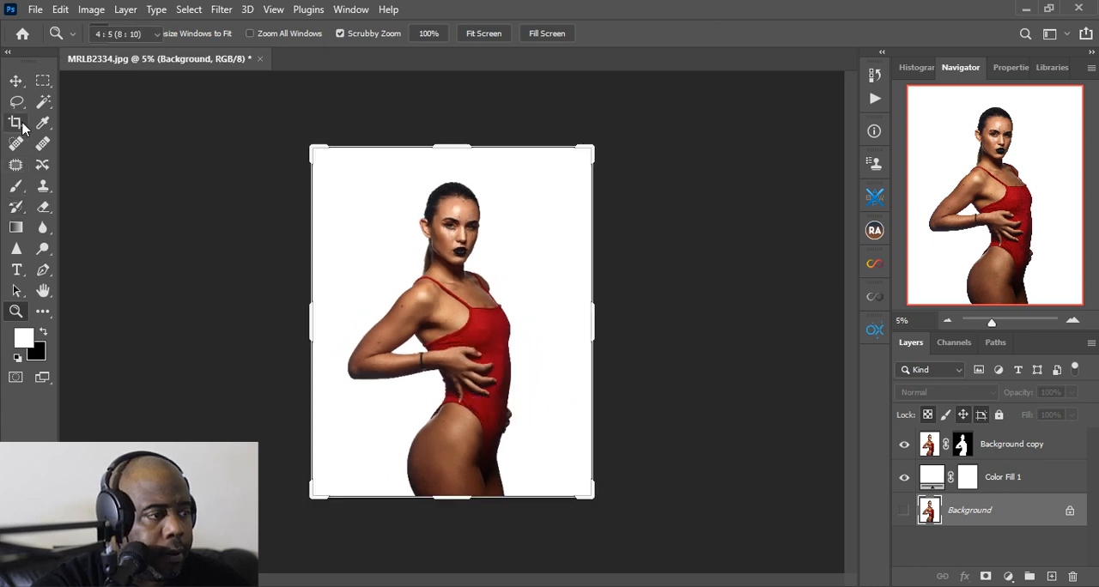
drag(591, 335, 640, 338)
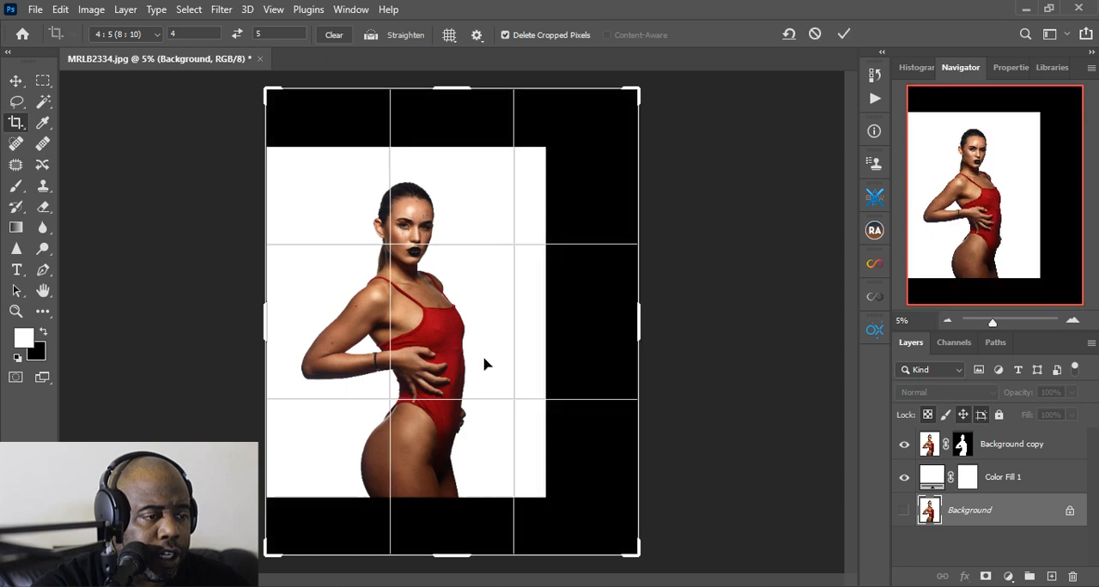
click(238, 35)
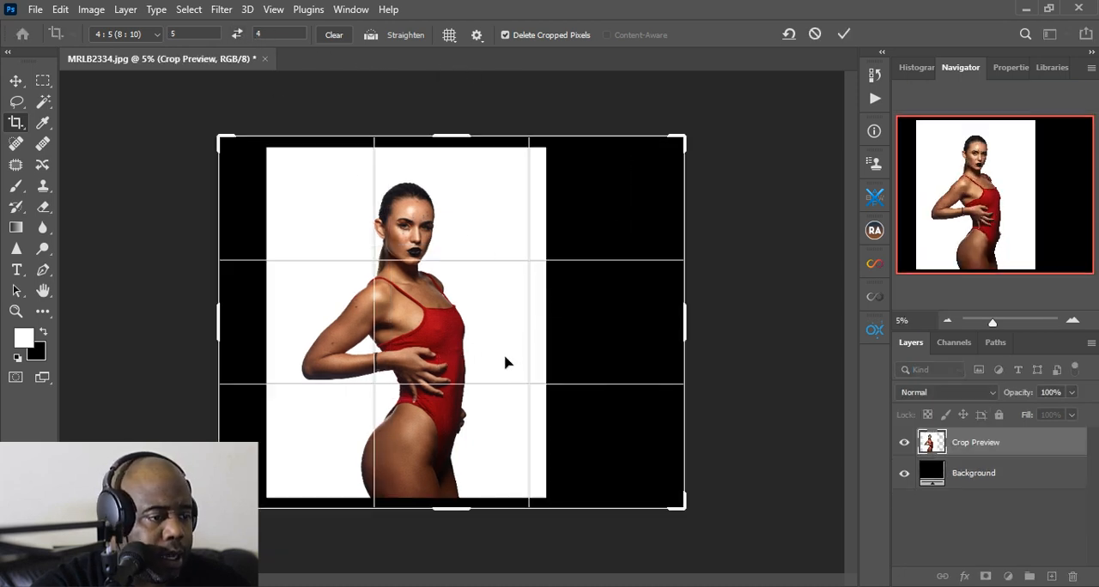
drag(504, 362, 554, 378)
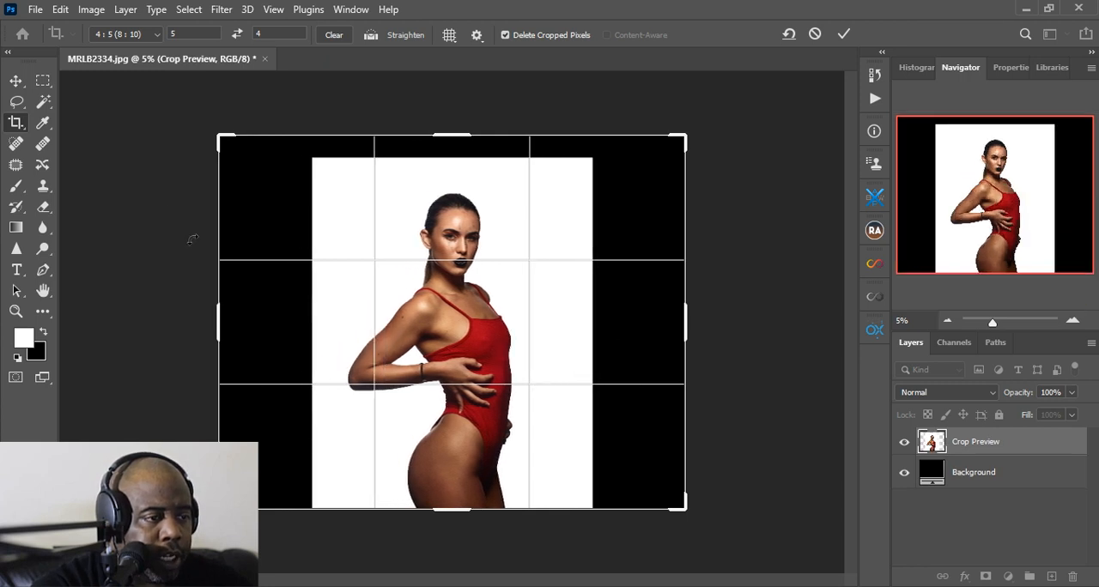
click(844, 35)
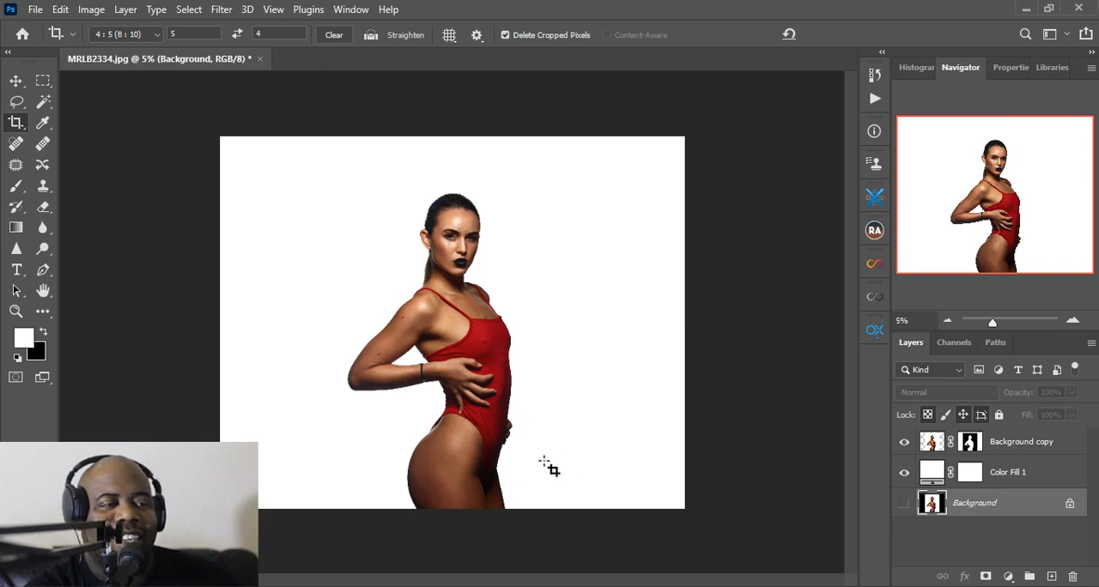
Examine the woman's outline on the widened white canvas, and fit the whole image in view
click(19, 312)
click(490, 327)
click(489, 326)
click(490, 327)
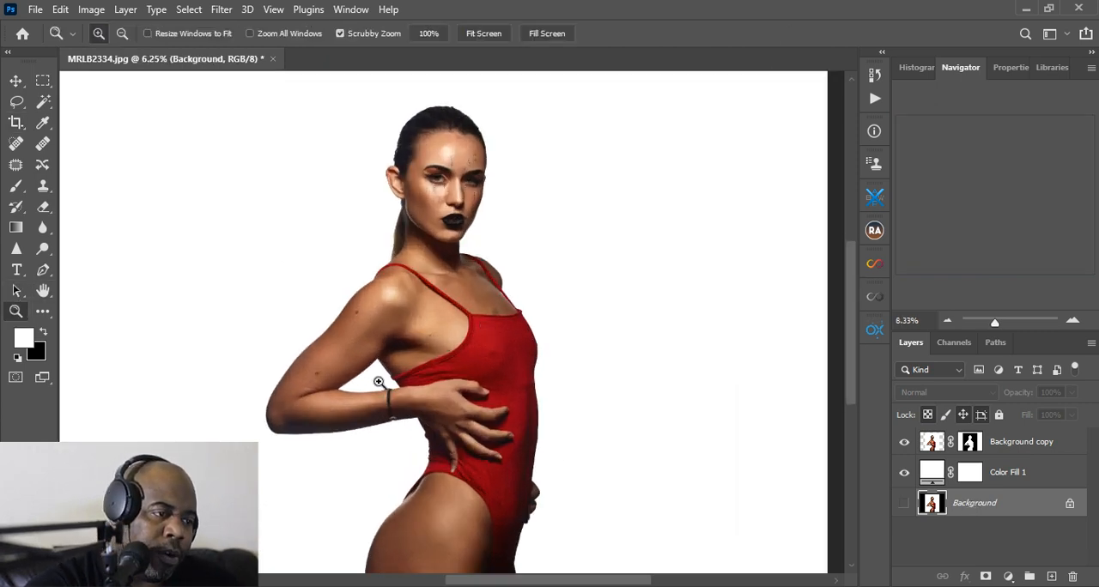
scroll(446, 296, up, 1)
scroll(446, 297, up, 2)
click(469, 35)
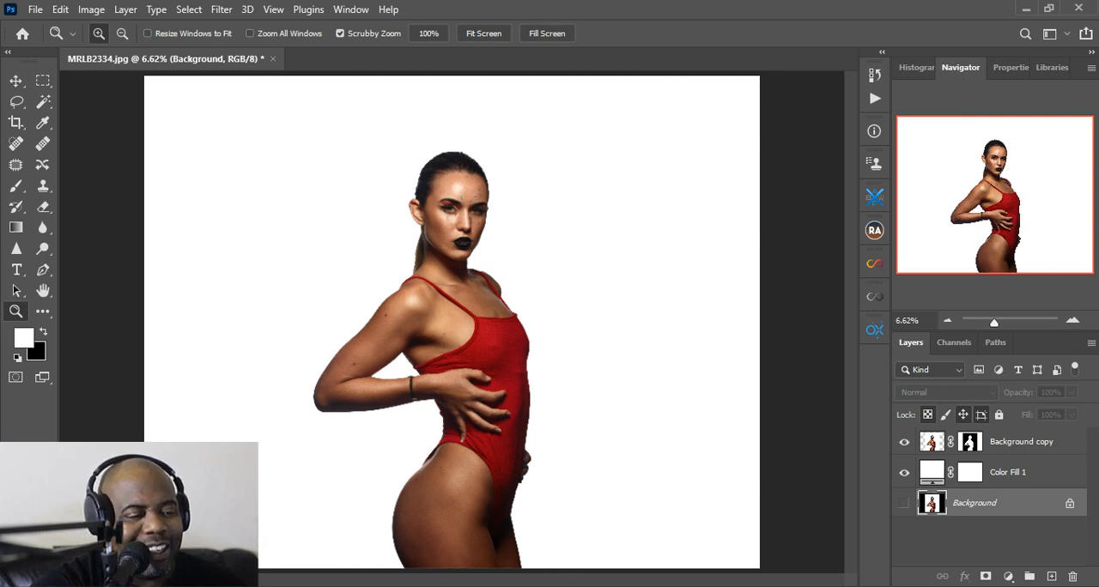
Switch to File Explorer and place 03-full-frame from the 031-PRO. 42 Tree Brunch Photo Overlays folder into the Photoshop document
mouse_move(344, 586)
click(338, 546)
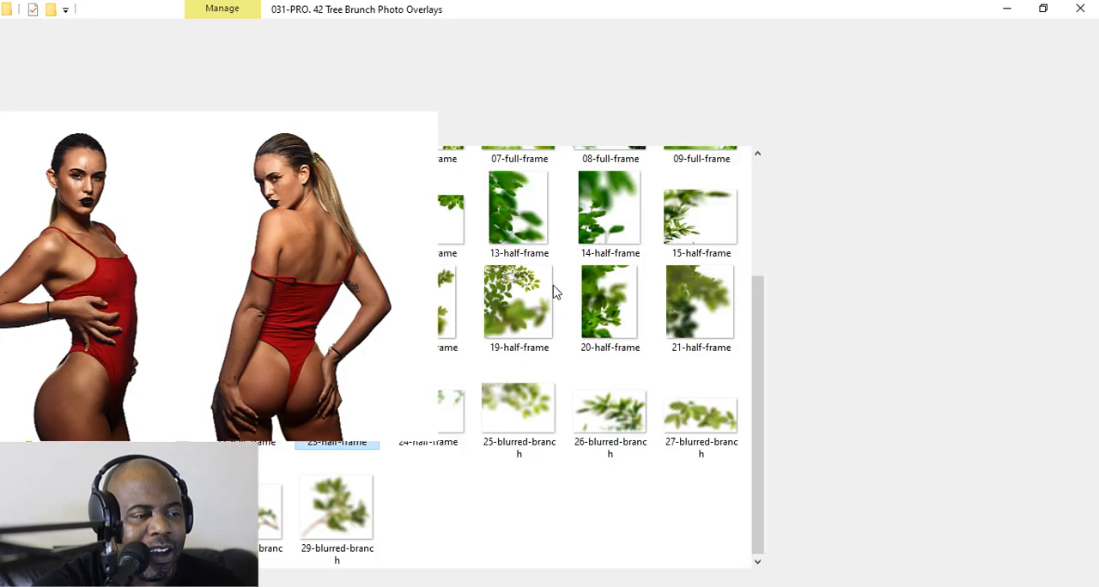
scroll(583, 257, up, 3)
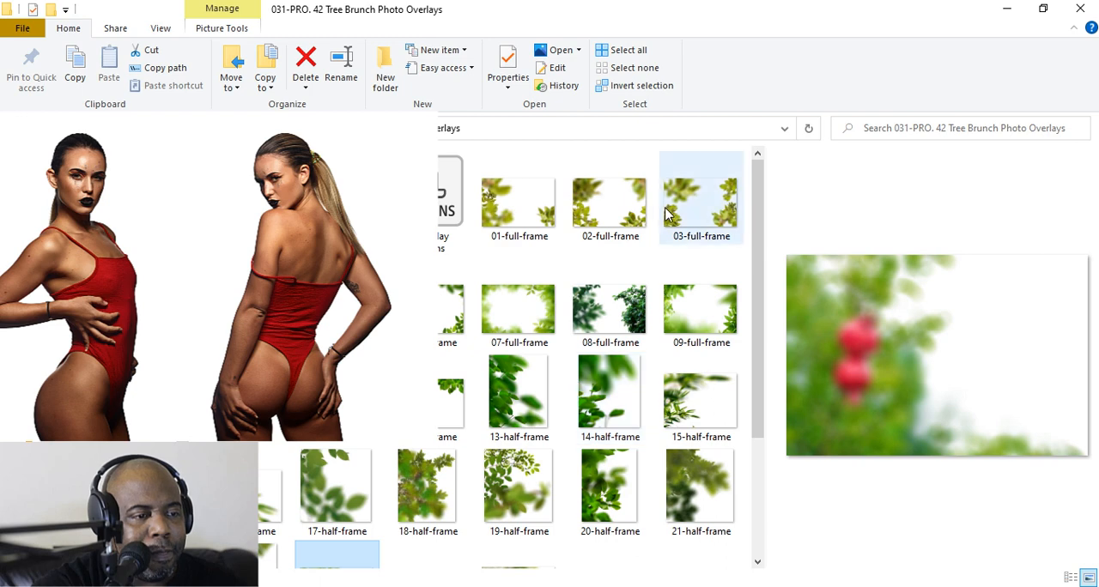
scroll(519, 314, down, 2)
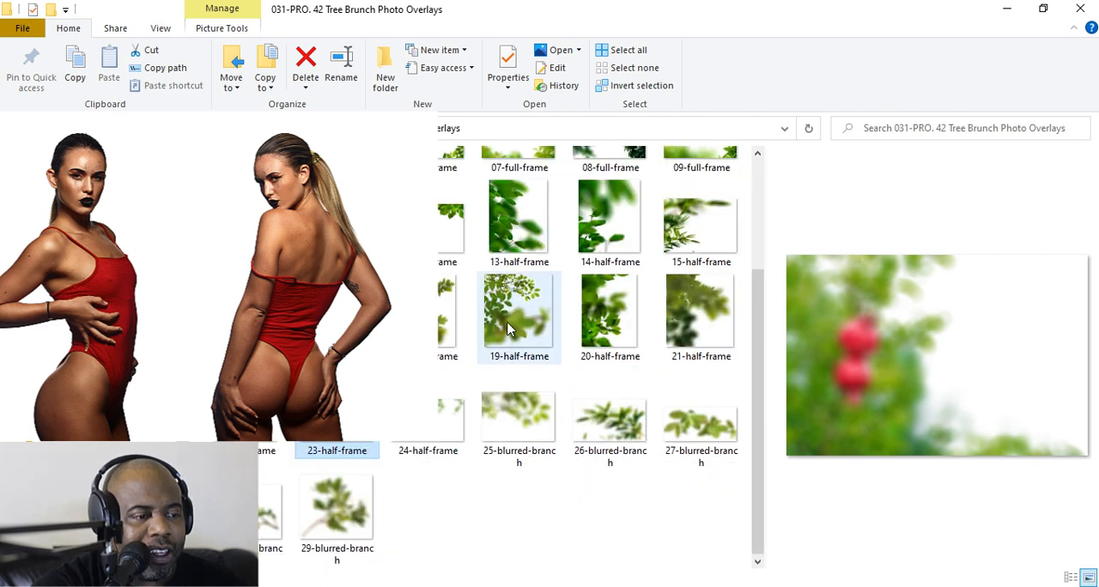
scroll(480, 360, up, 3)
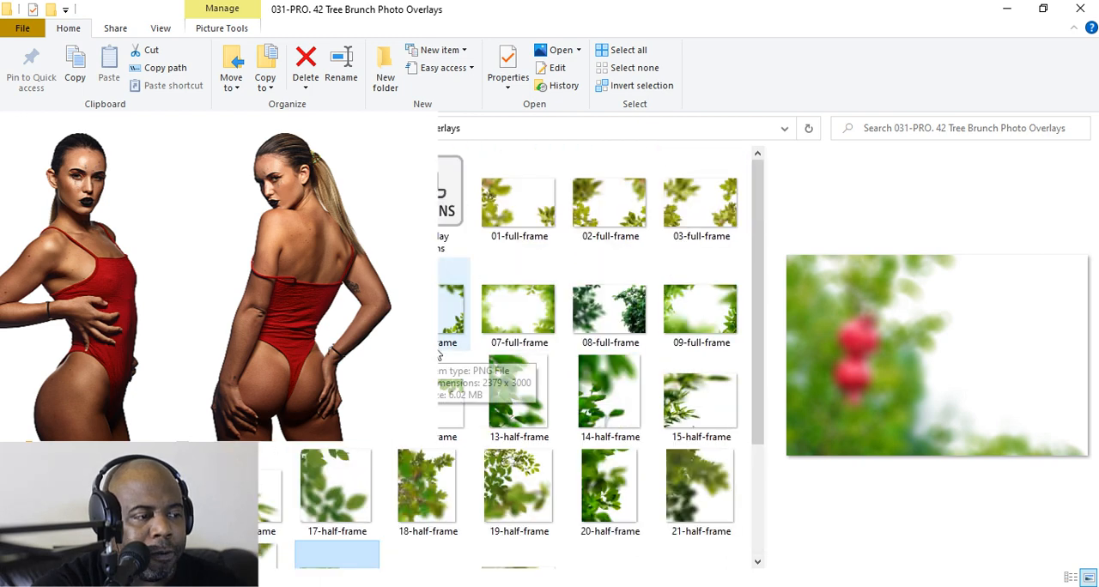
click(697, 214)
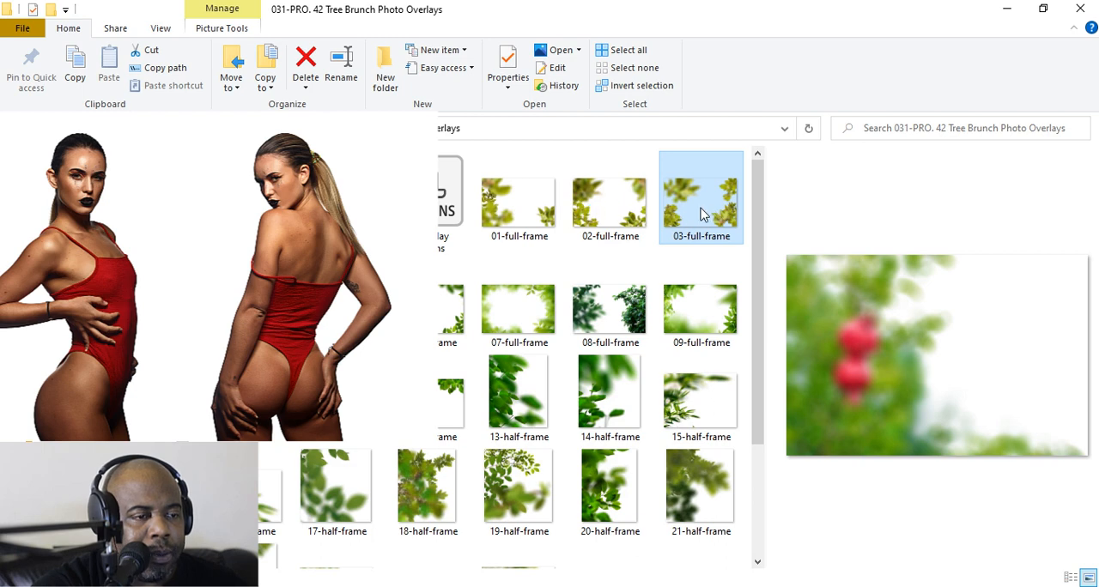
drag(701, 215, 534, 348)
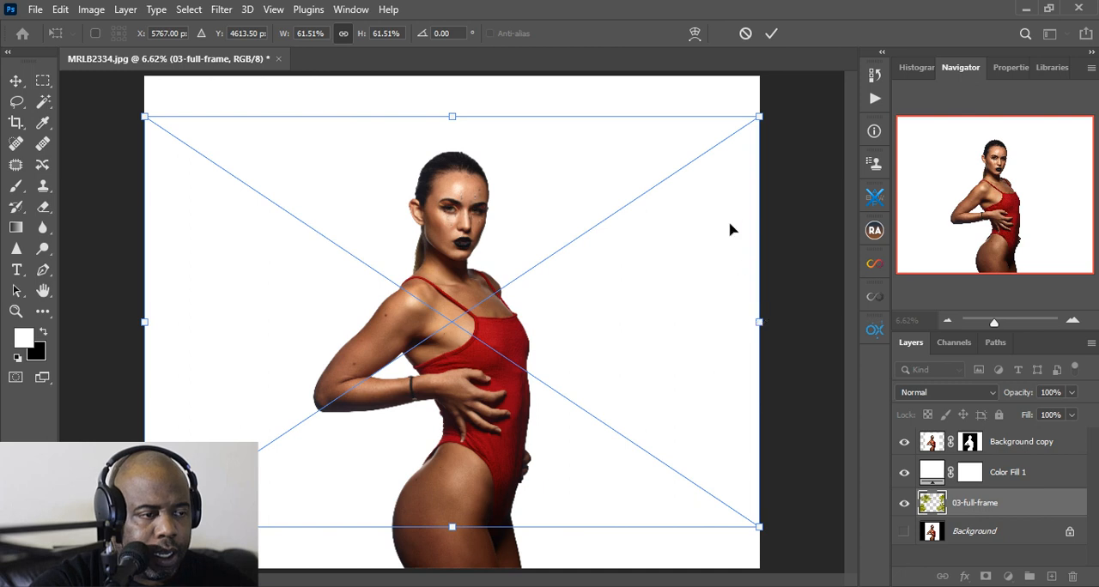
Scale the 03-full-frame overlay to 73.75%, centred on the canvas, and move its layer above Color Fill 1
drag(760, 323, 888, 325)
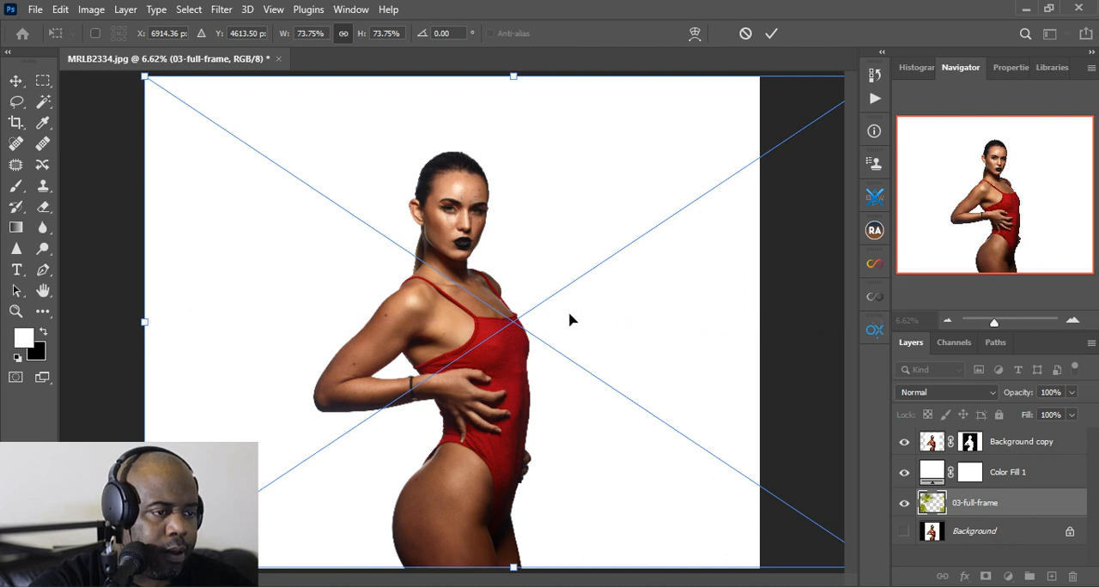
drag(571, 319, 513, 314)
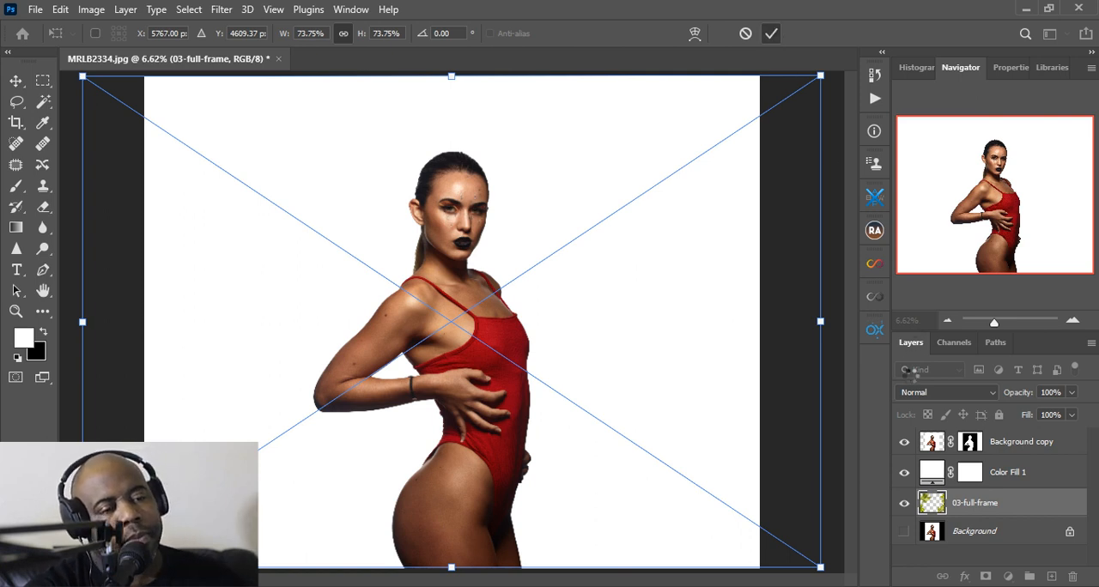
key(Return)
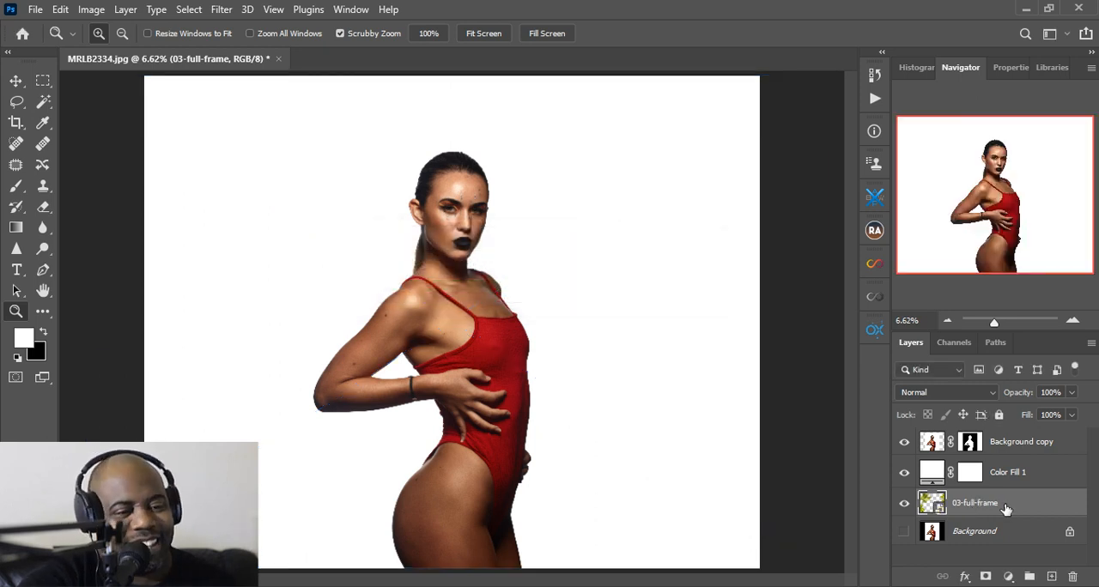
drag(985, 502, 1003, 472)
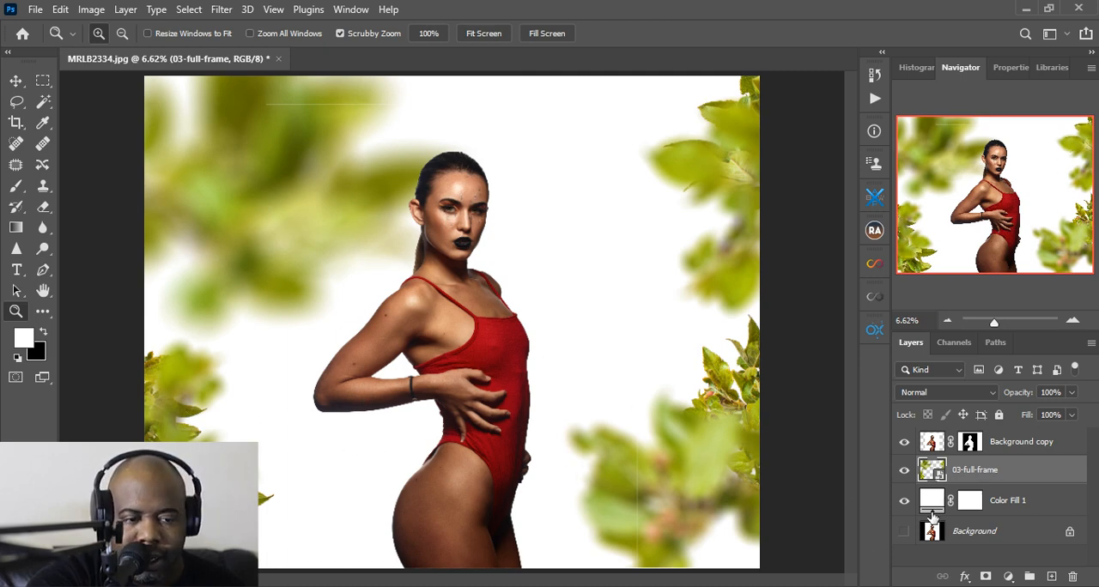
Examine the leaves beside the woman up close, and delete the 03-full-frame layer
click(674, 449)
click(673, 449)
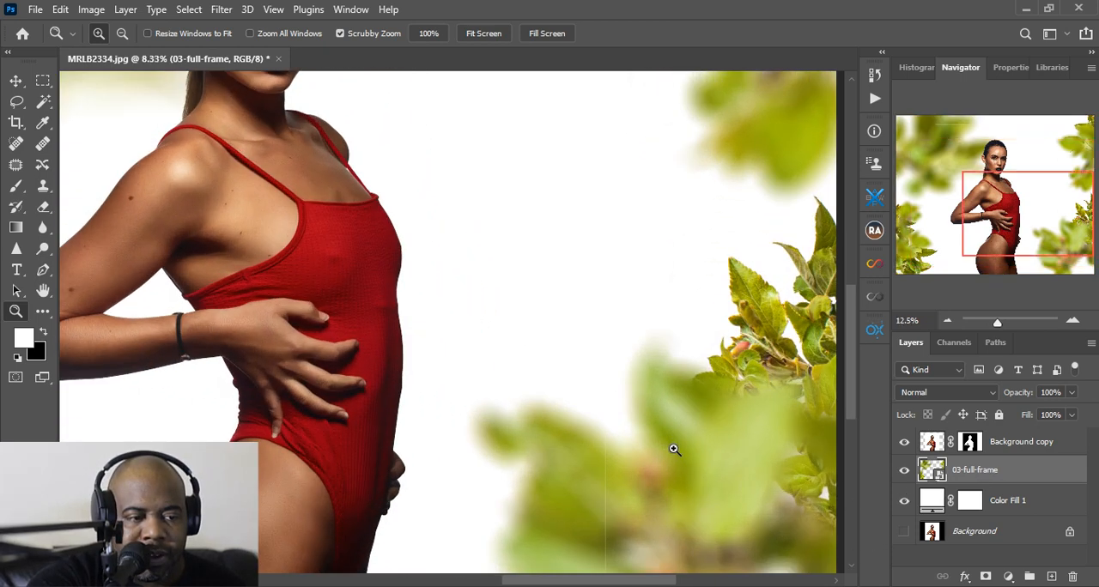
click(484, 32)
drag(1071, 576, 1071, 576)
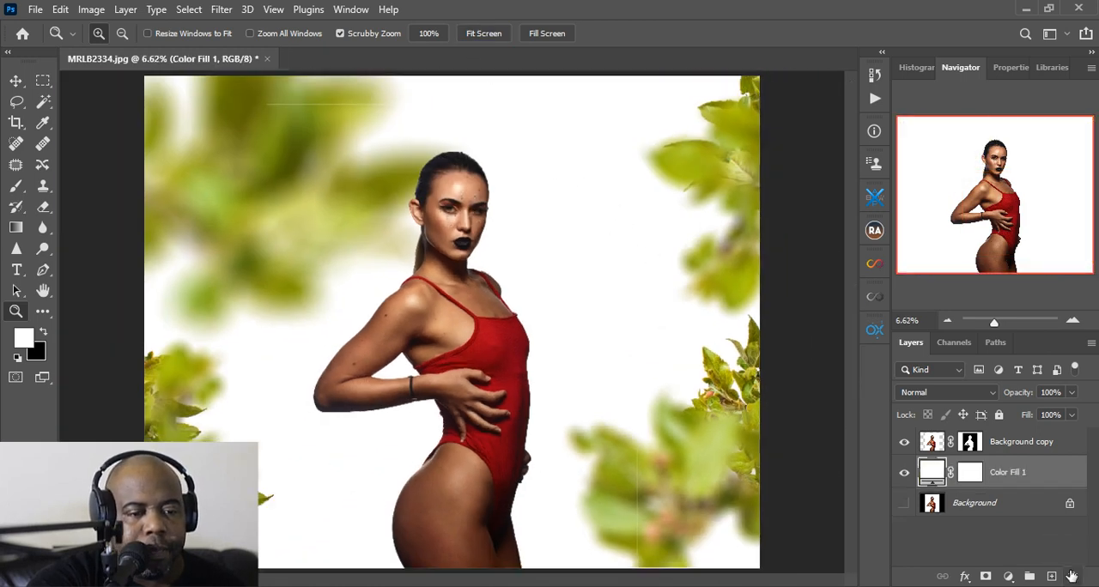